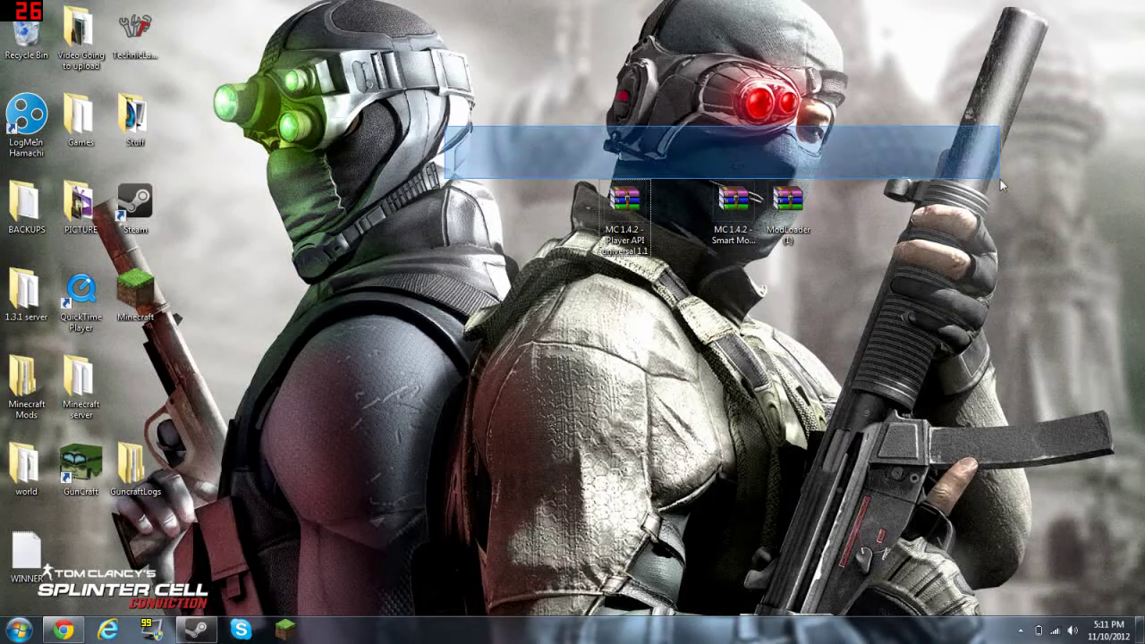
Step: Select the three downloaded mod archives on the desktop
click(751, 204)
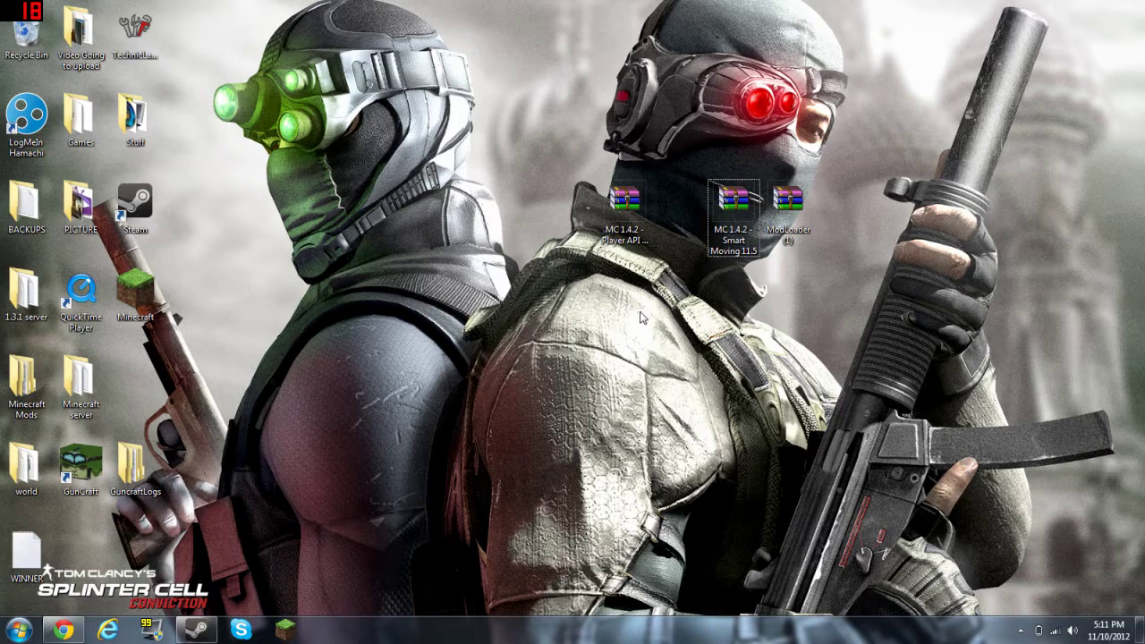
mouse_move(603, 281)
mouse_down()
mouse_move(894, 178)
mouse_move(854, 242)
mouse_move(859, 224)
mouse_move(988, 211)
mouse_move(744, 178)
mouse_move(609, 183)
mouse_move(532, 213)
mouse_move(930, 219)
mouse_up()
click(930, 219)
mouse_move(996, 198)
mouse_down()
mouse_move(553, 235)
mouse_move(945, 260)
mouse_move(565, 166)
mouse_move(824, 246)
mouse_move(883, 251)
mouse_move(550, 180)
mouse_move(891, 264)
mouse_up()
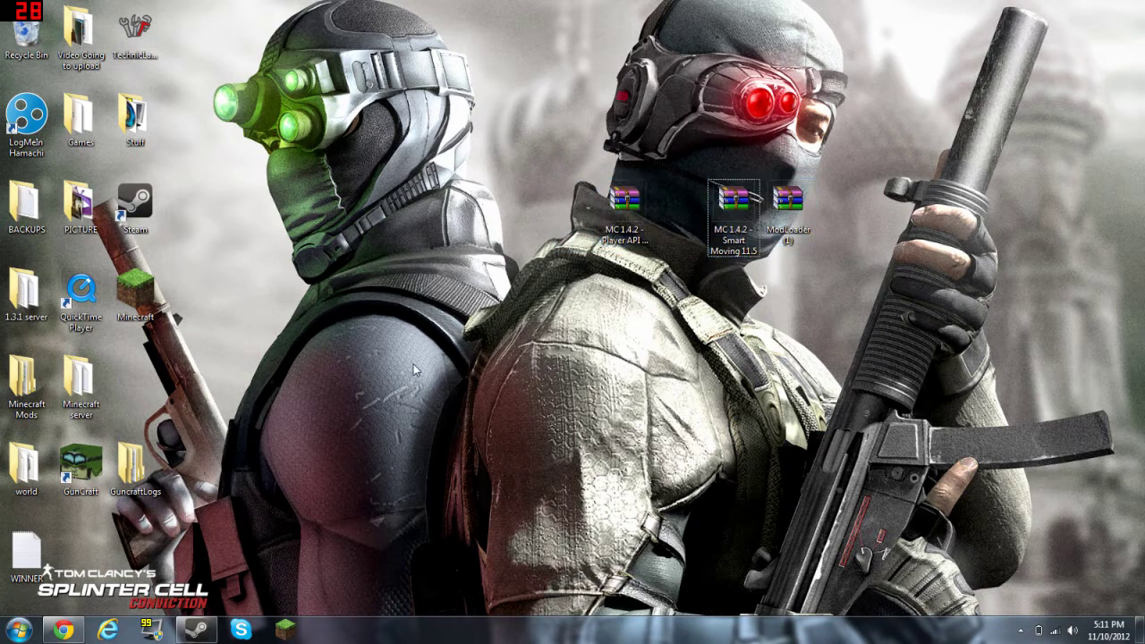
Step: Return to the Smart Moving forum thread and follow the Mediafire link for version 11.5
click(65, 631)
scroll(383, 328, up, 3)
scroll(383, 328, down, 1)
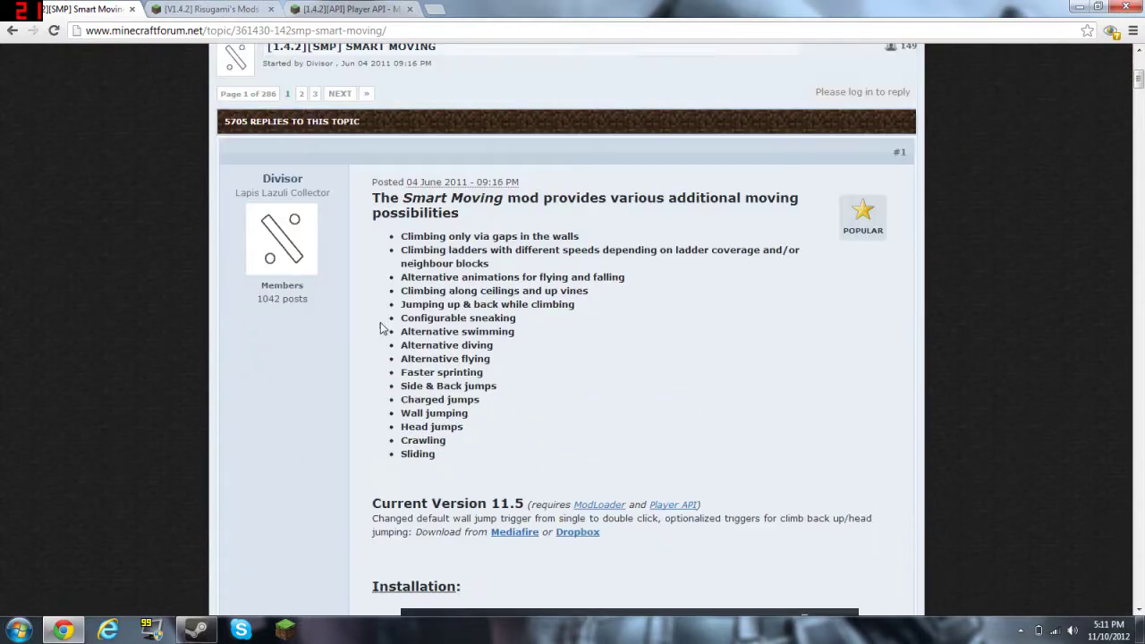
scroll(382, 328, down, 10)
scroll(383, 328, up, 6)
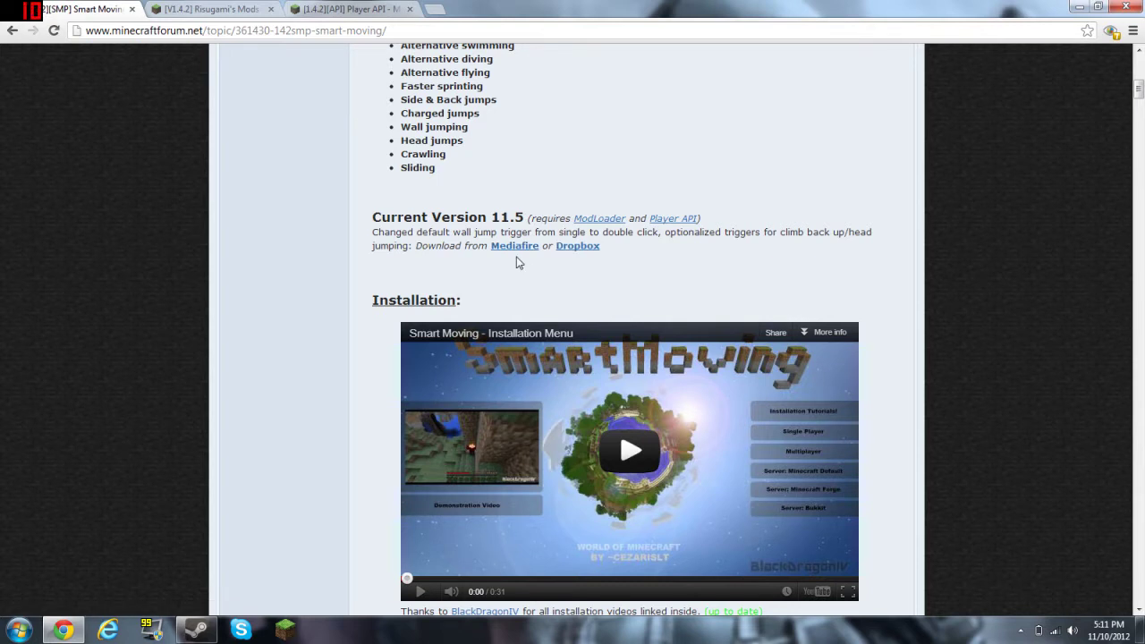
click(520, 255)
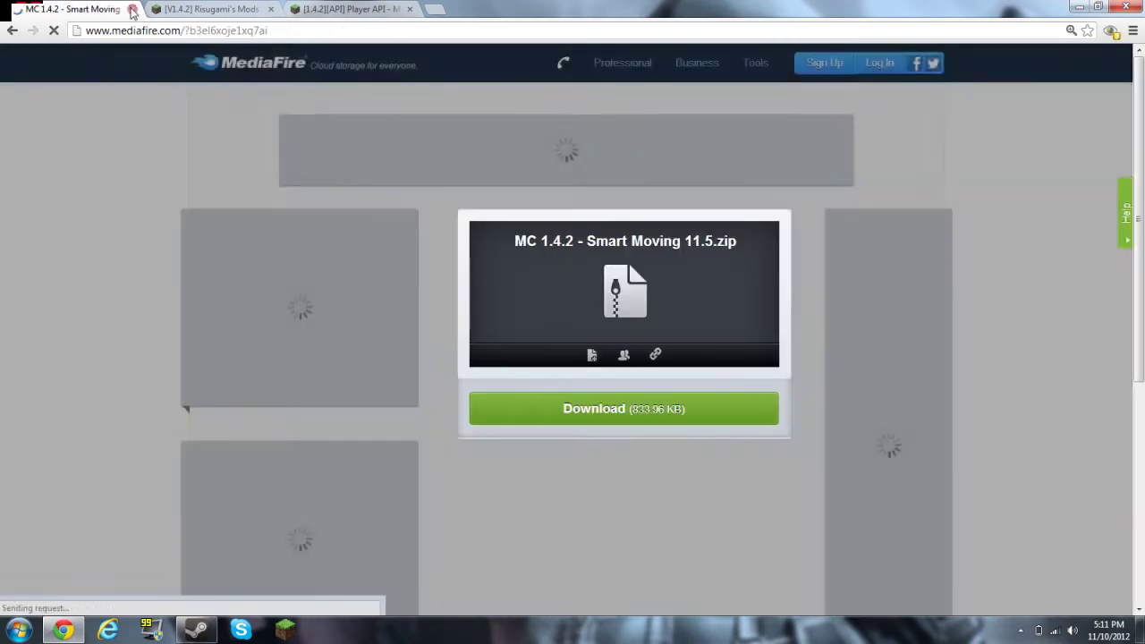
Step: Close the Mediafire tab and download ModLoader 1.4.2 through its direct link
key(ctrl+w)
scroll(501, 321, up, 3)
scroll(506, 315, up, 1)
scroll(506, 313, down, 7)
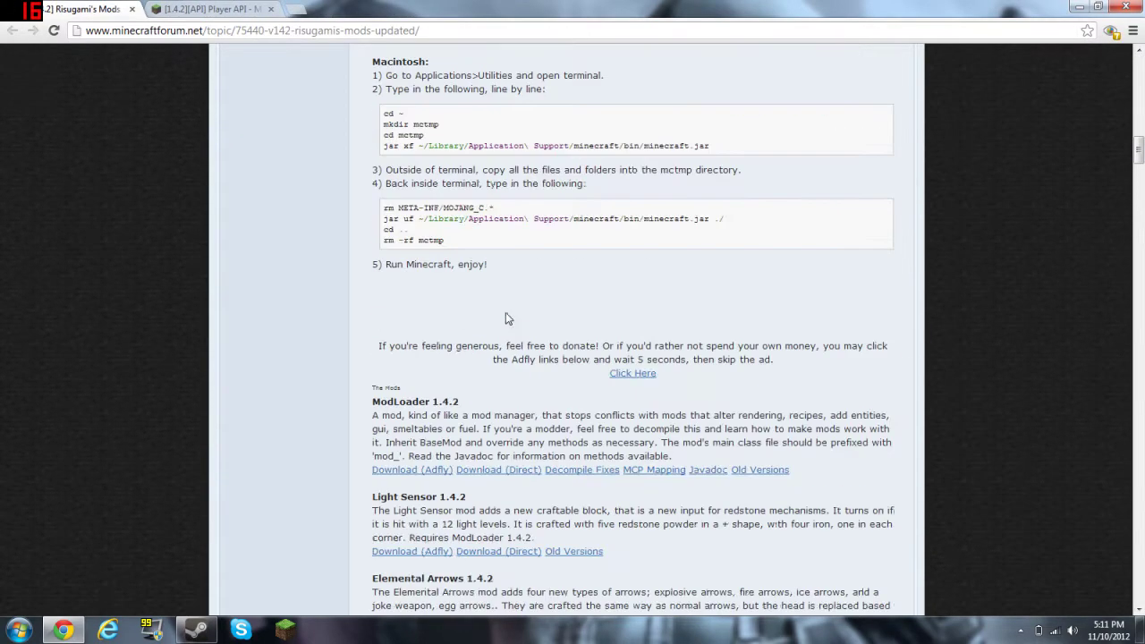
mouse_move(374, 201)
mouse_down()
mouse_move(376, 223)
mouse_move(674, 250)
mouse_up()
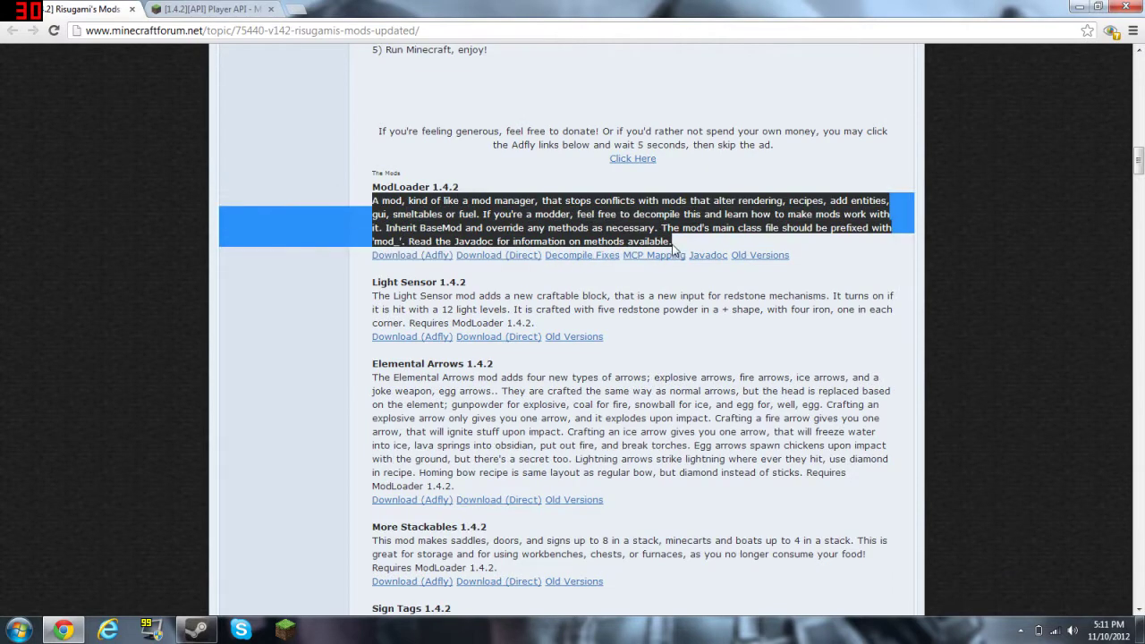
mouse_move(379, 186)
mouse_down()
mouse_move(662, 228)
mouse_move(687, 245)
mouse_up()
drag(497, 201, 496, 200)
mouse_move(370, 186)
mouse_down()
mouse_move(671, 255)
mouse_move(370, 186)
mouse_up()
click(684, 248)
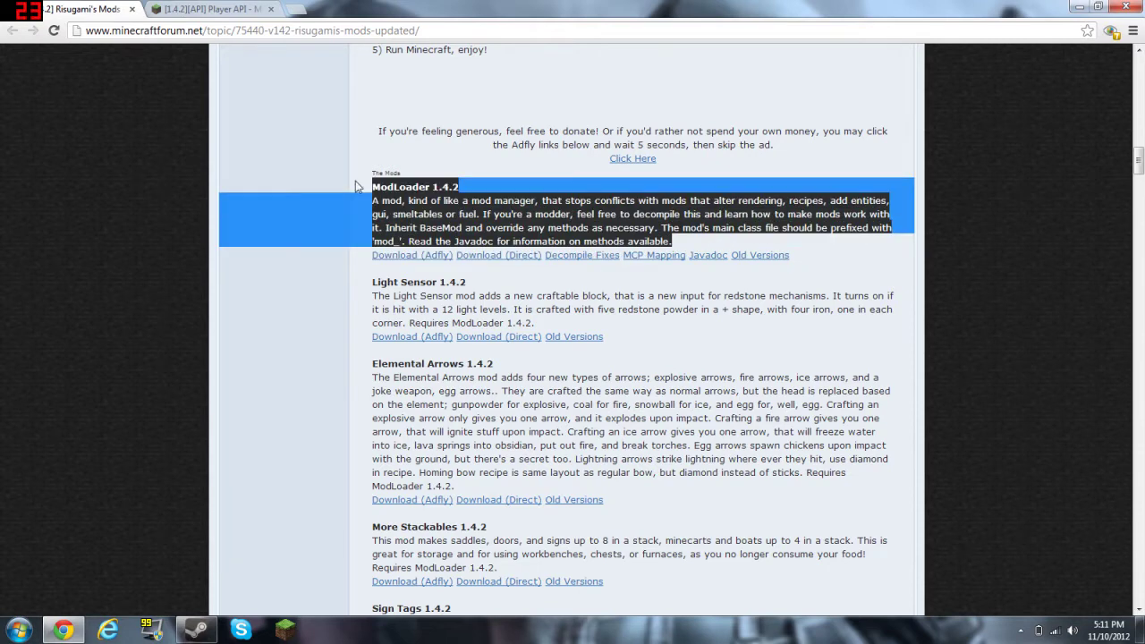
click(716, 255)
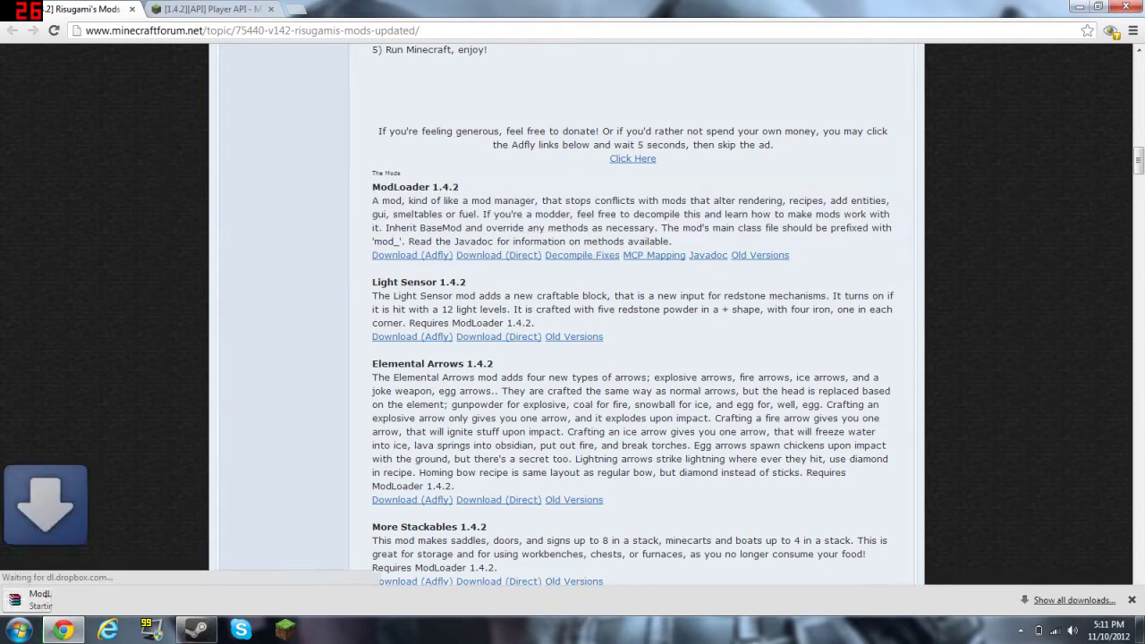
Step: Hide the finished download notice and clear the ModLoader text selection
drag(605, 228, 212, 418)
click(1132, 600)
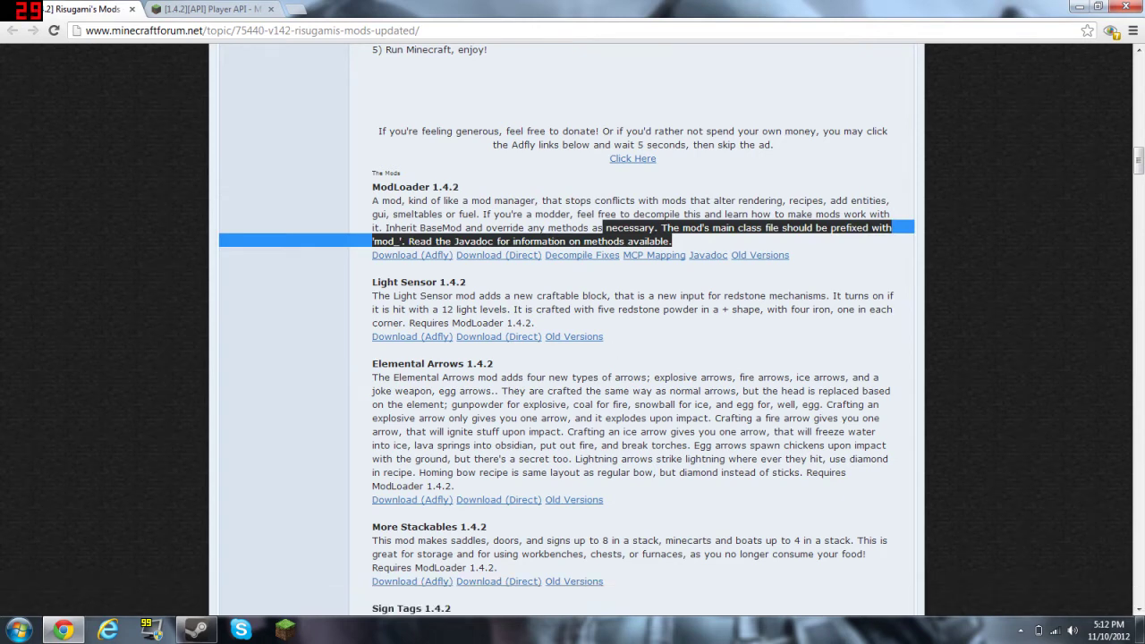
click(428, 183)
drag(370, 188, 707, 229)
click(704, 228)
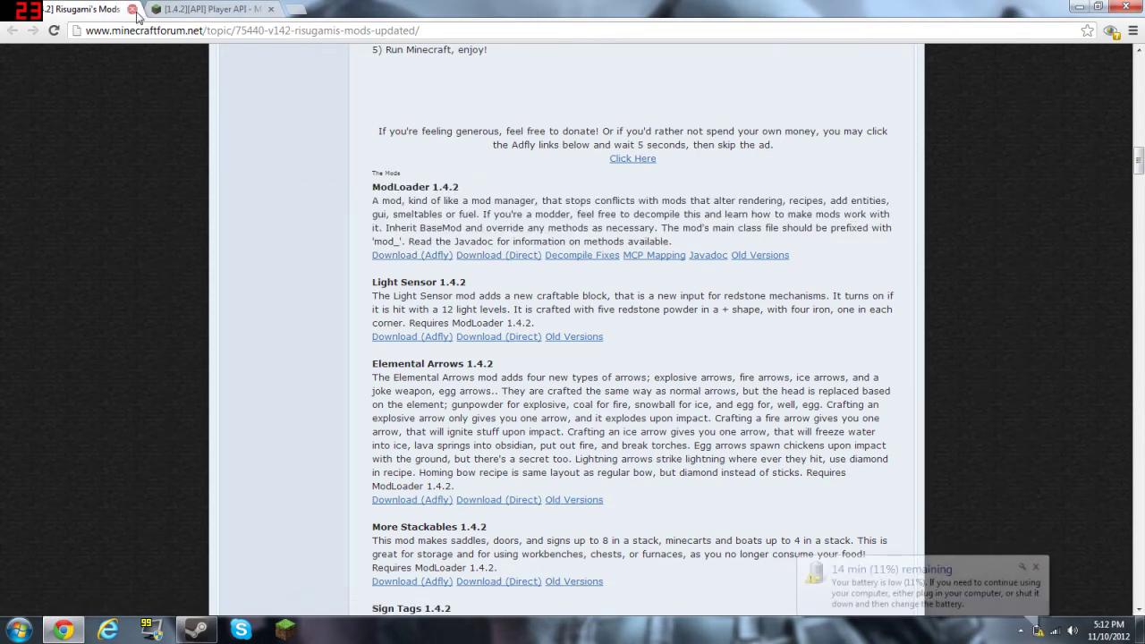
Step: Close the Risugami's Mods page, dismiss the battery notice, and highlight Universal 1.1
key(ctrl+w)
click(1035, 568)
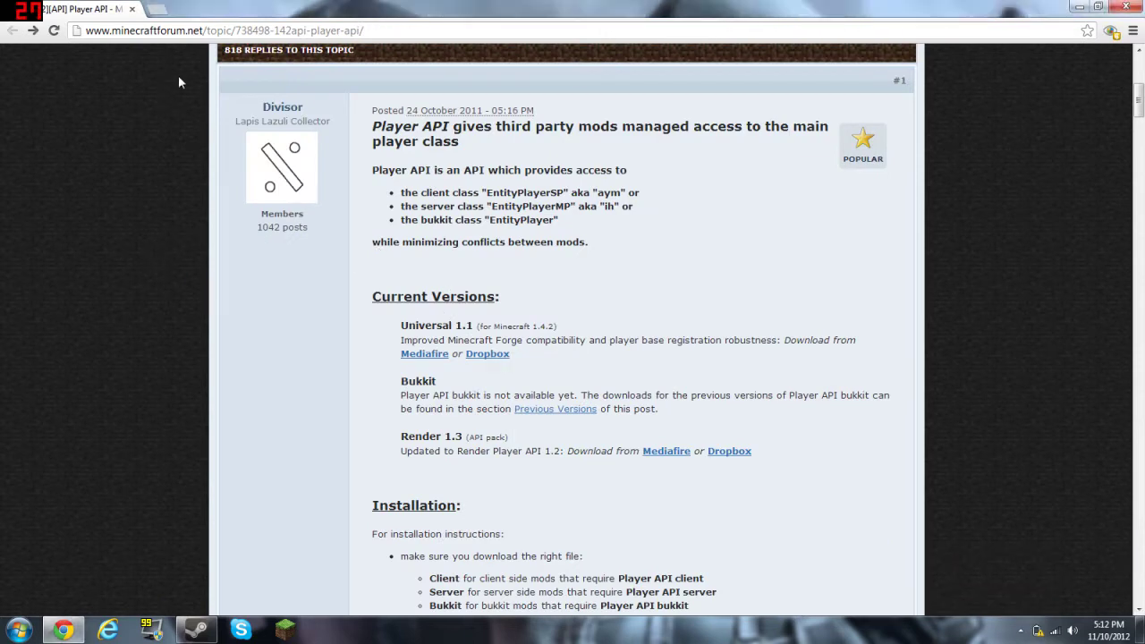
scroll(423, 247, down, 1)
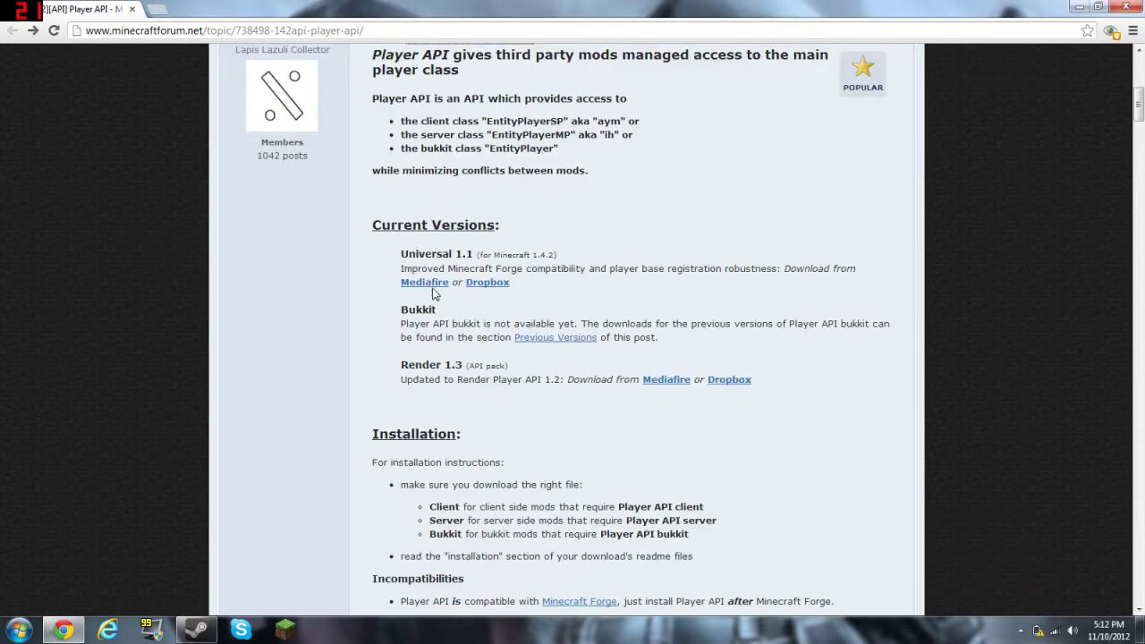
drag(400, 254, 505, 262)
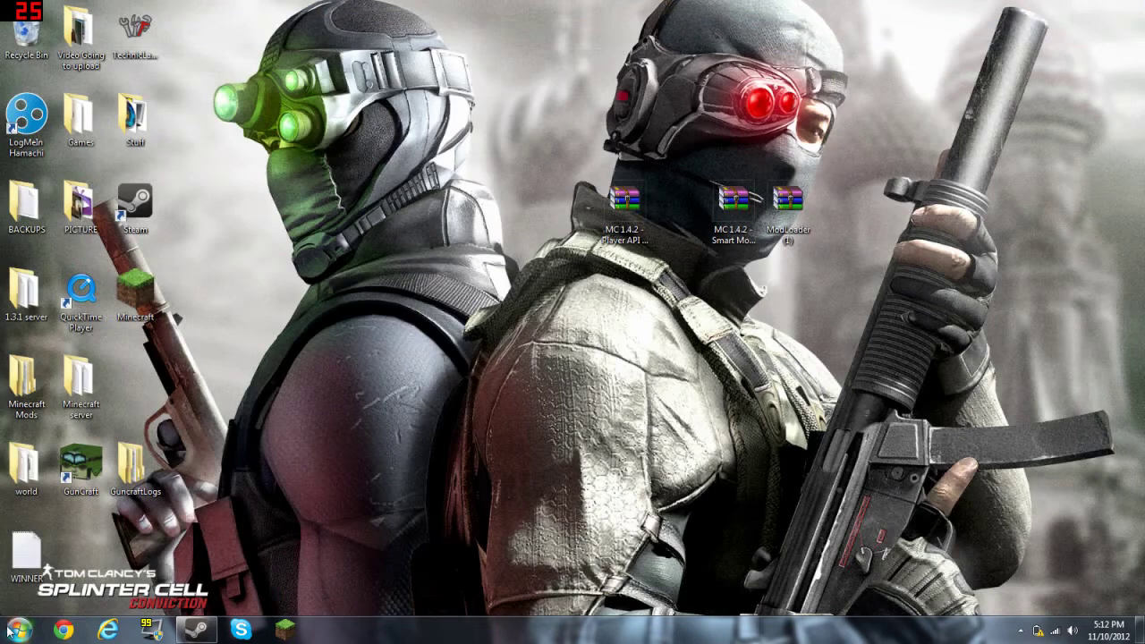
Step: Search %appdata, go into .minecraft\bin, and open minecraft.jar in WinRAR via Open with
click(8, 632)
text(%appdata%)
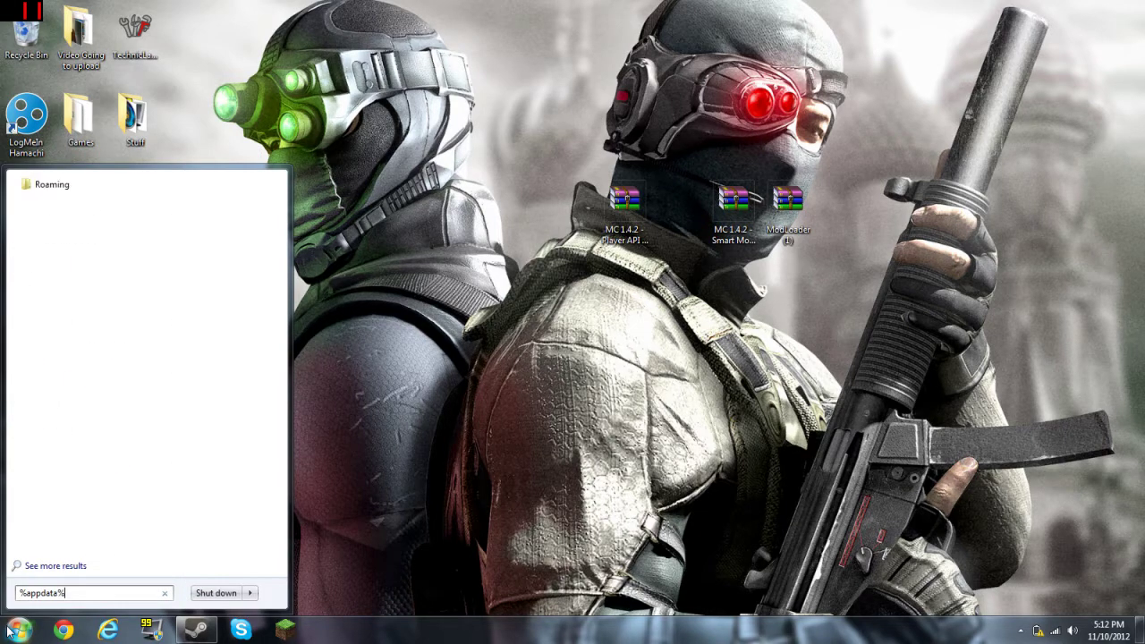
key(Return)
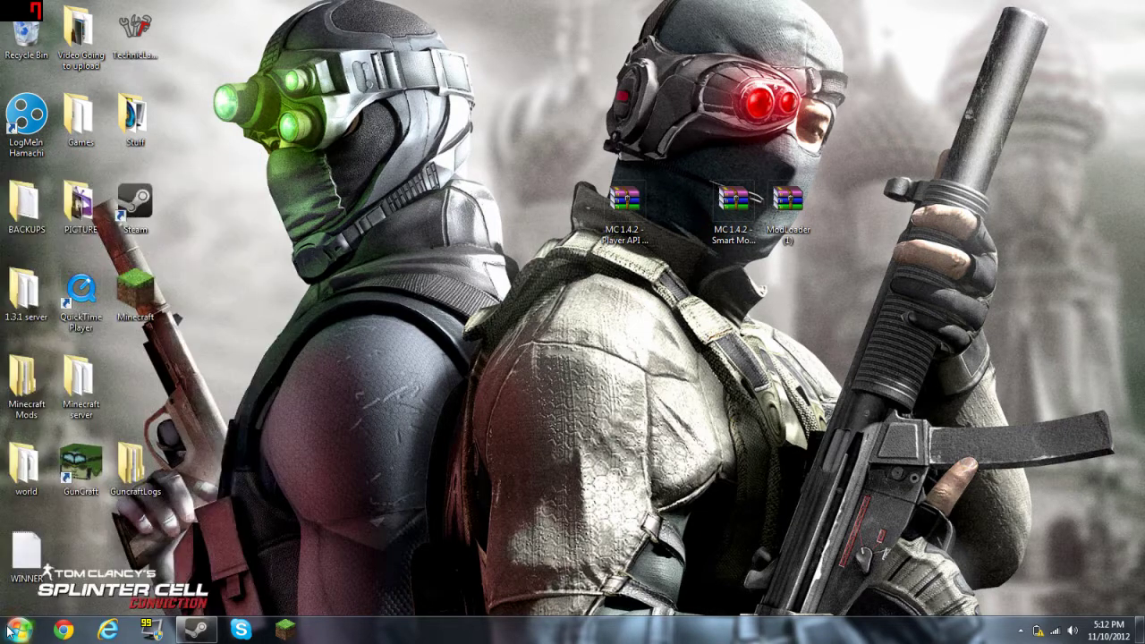
click(219, 191)
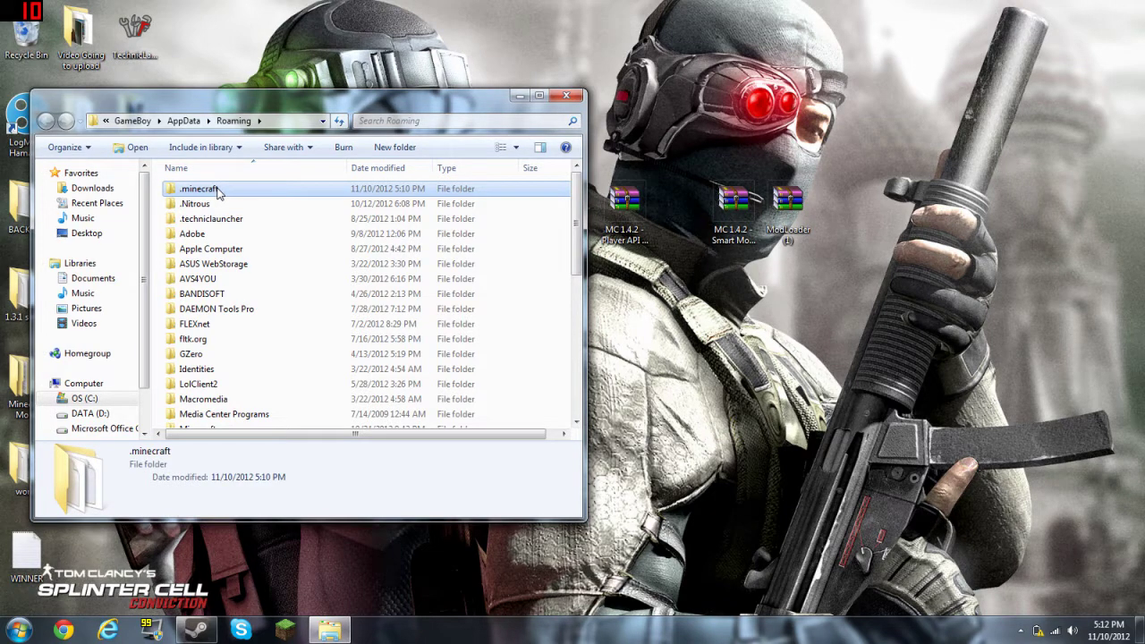
double_click(219, 192)
double_click(217, 189)
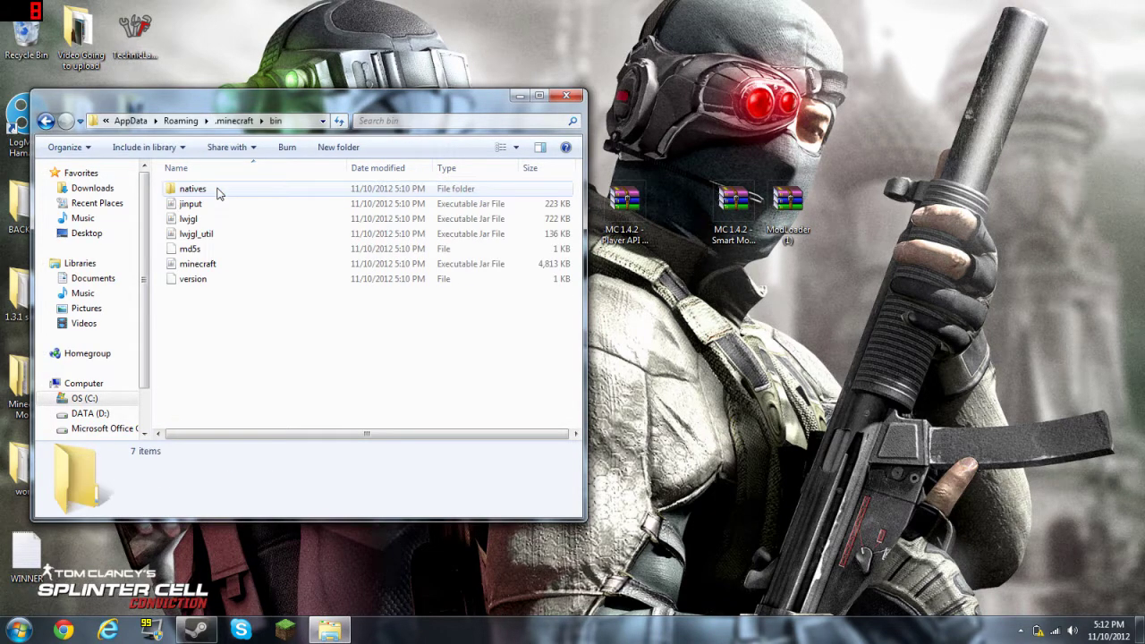
right_click(221, 268)
mouse_move(269, 308)
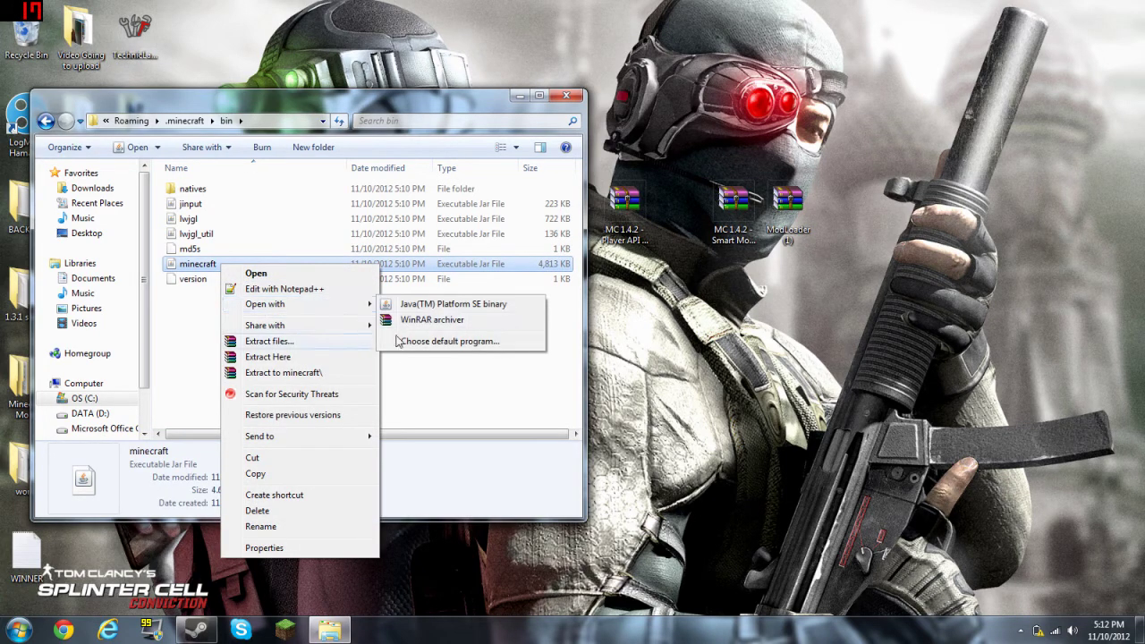
click(432, 319)
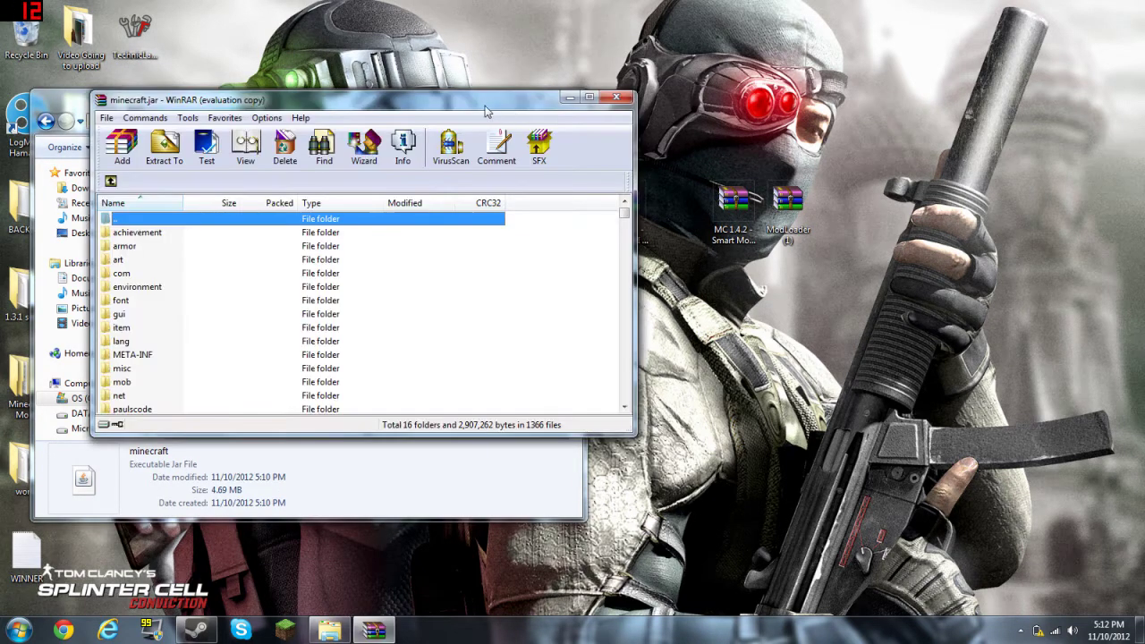
Step: Copy all ModLoader archive files into minecraft.jar and confirm the addition
drag(486, 111, 432, 115)
click(413, 213)
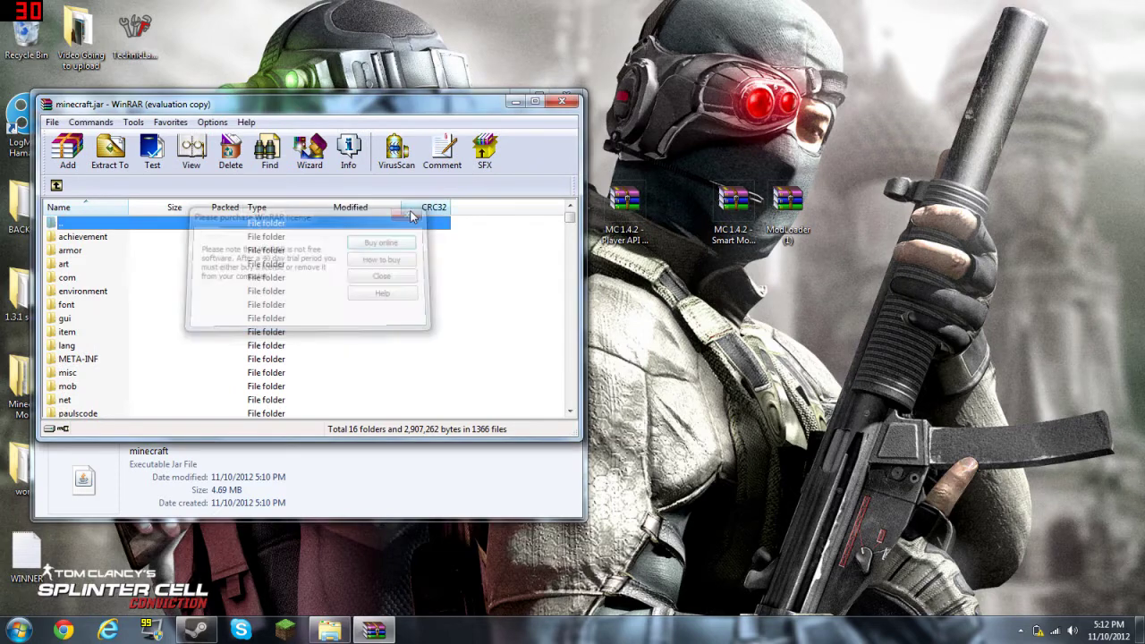
double_click(788, 211)
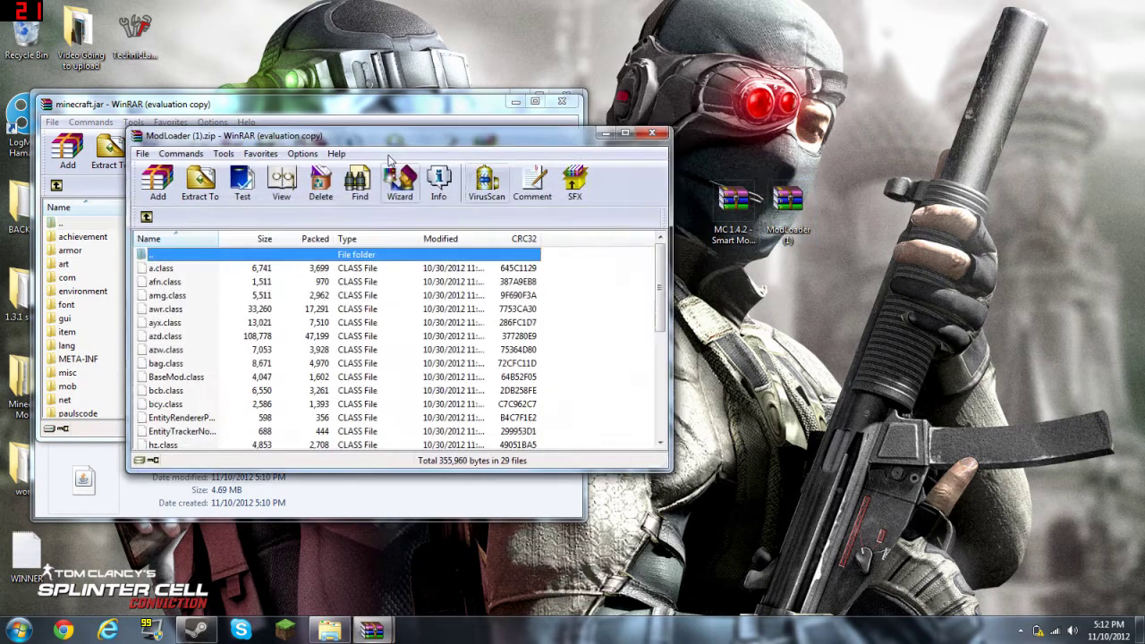
drag(390, 143, 641, 132)
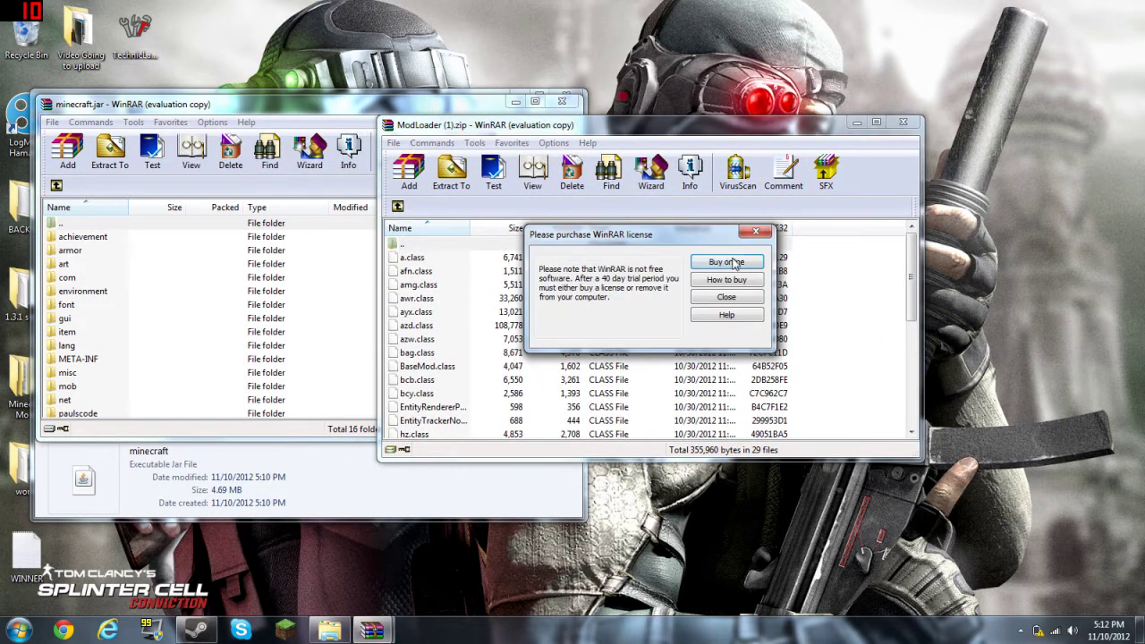
click(756, 233)
key(ctrl+a)
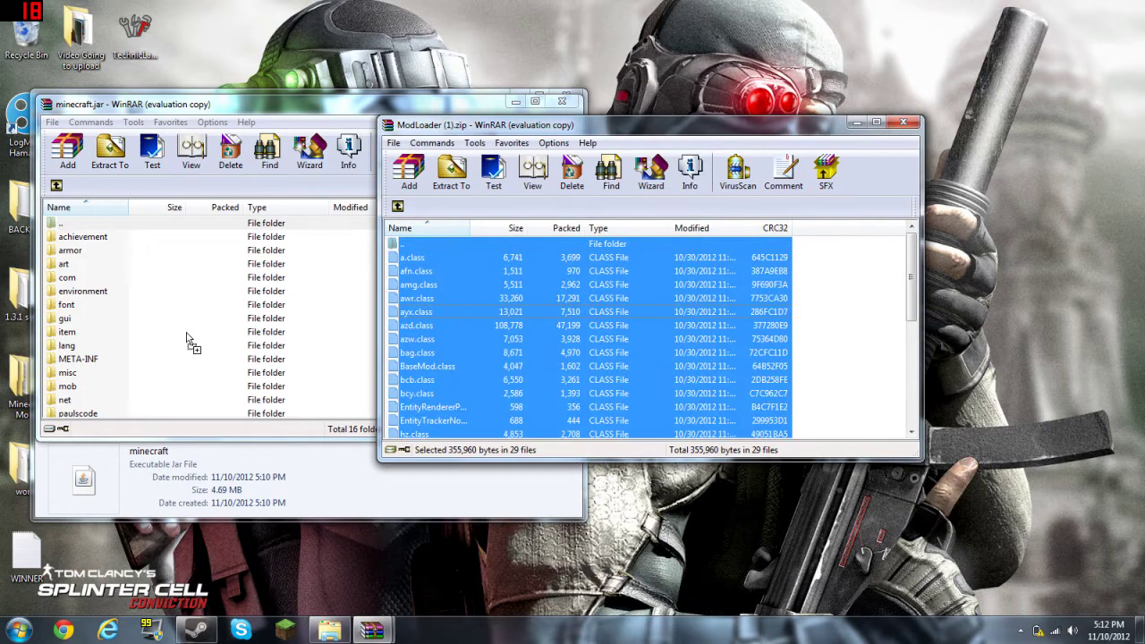
drag(190, 340, 119, 399)
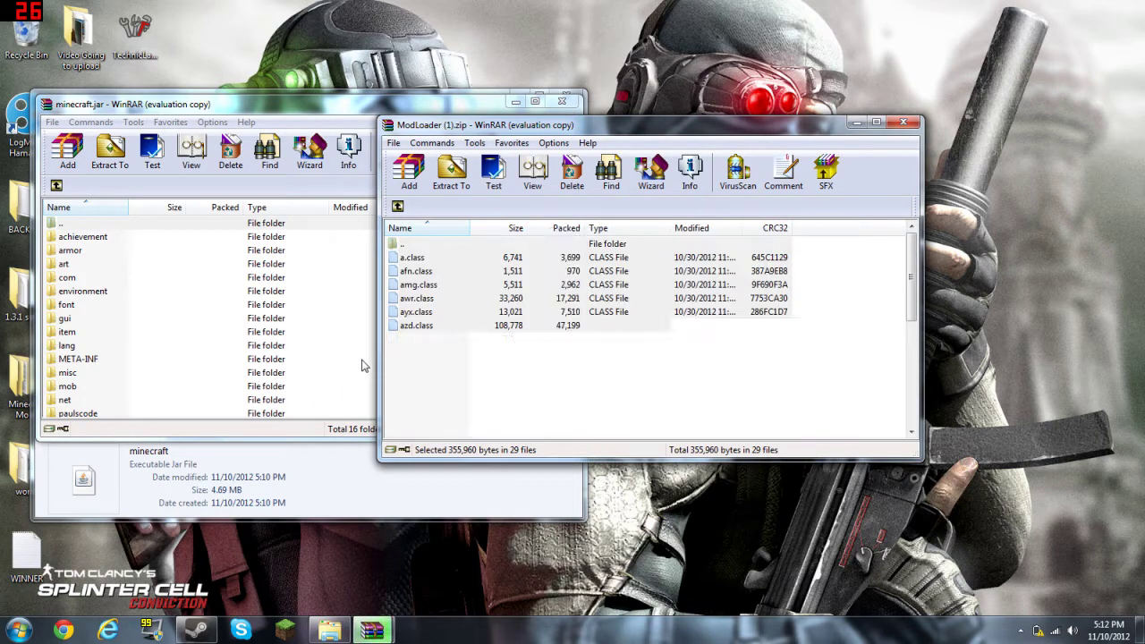
click(319, 394)
Step: Delete the META-INF folder from minecraft.jar and close the ModLoader archive window
click(79, 363)
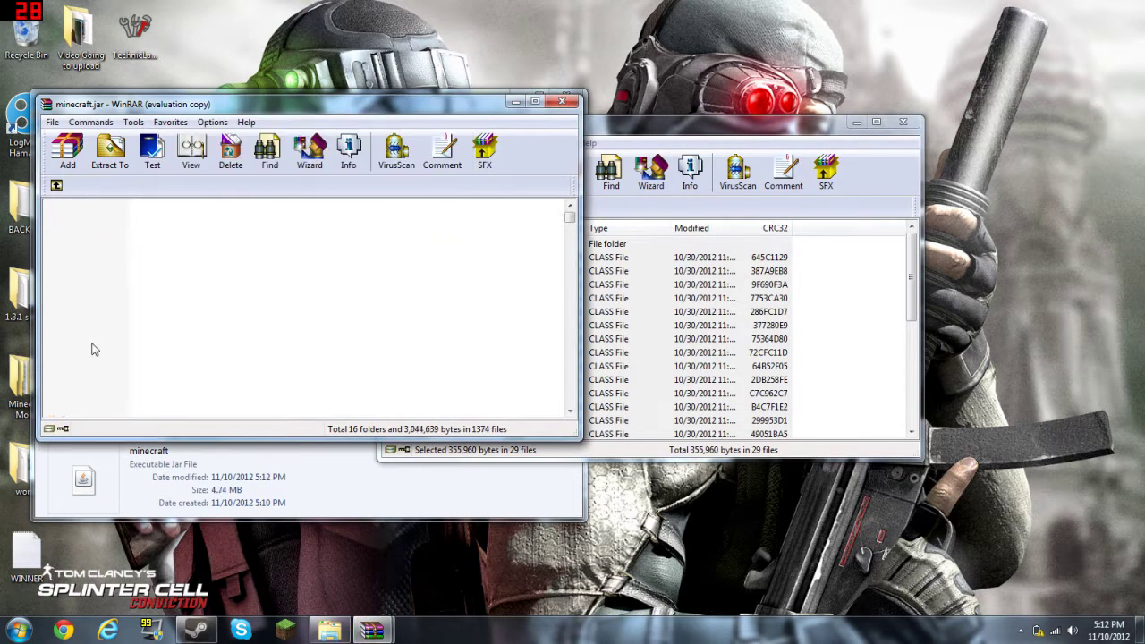
click(231, 161)
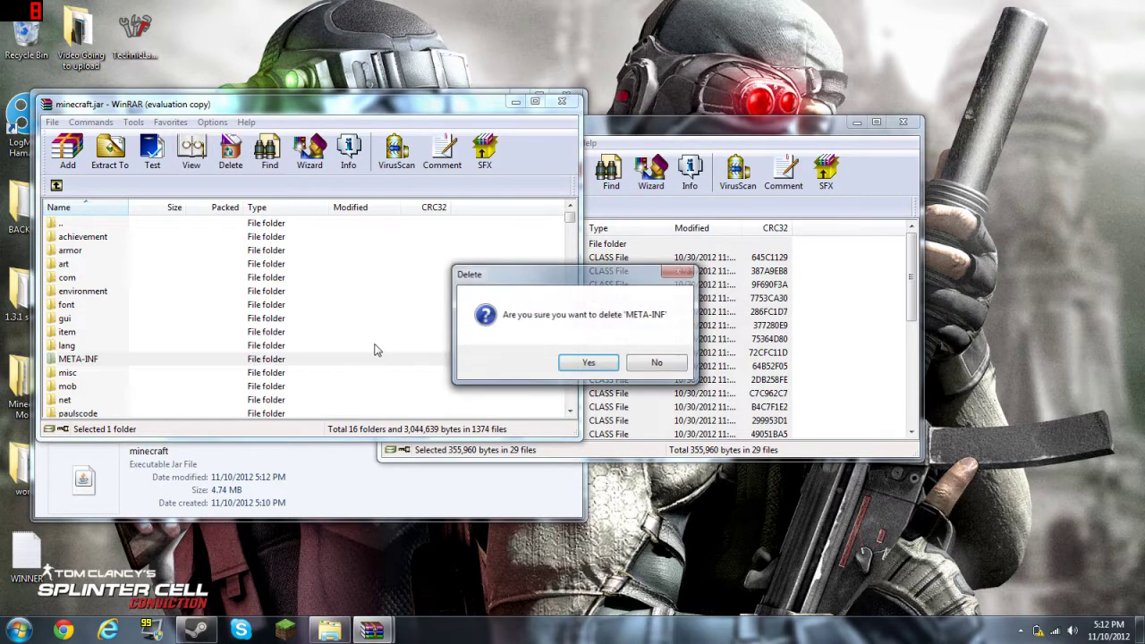
click(590, 367)
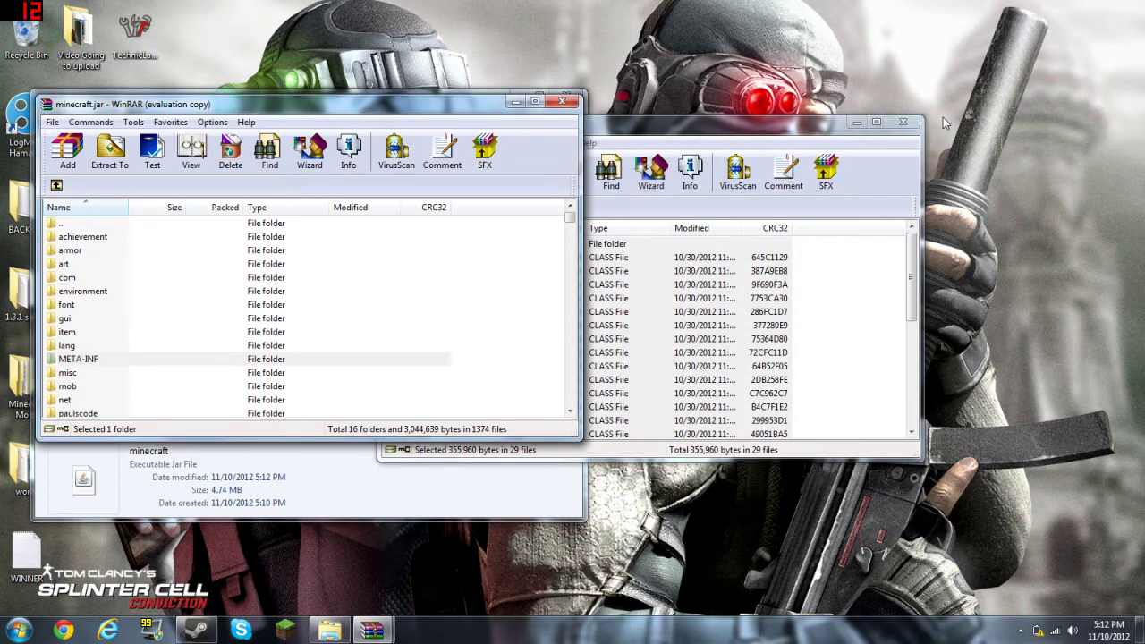
click(894, 121)
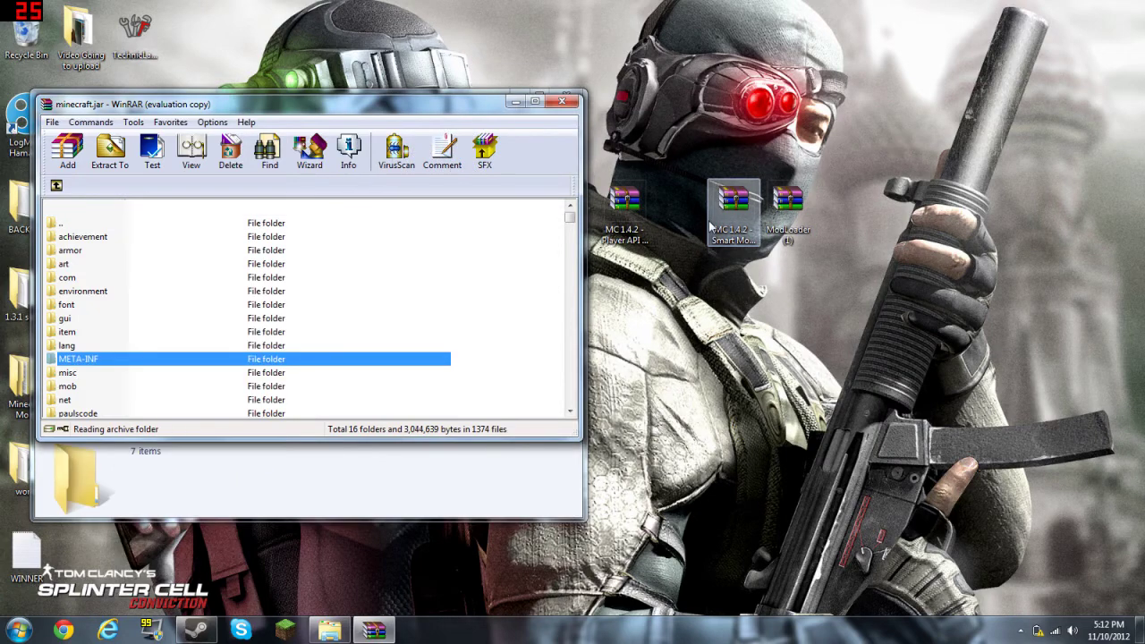
Step: Copy every Player API universal 1.1 file except changelog.txt and readme.txt into minecraft.jar
double_click(624, 207)
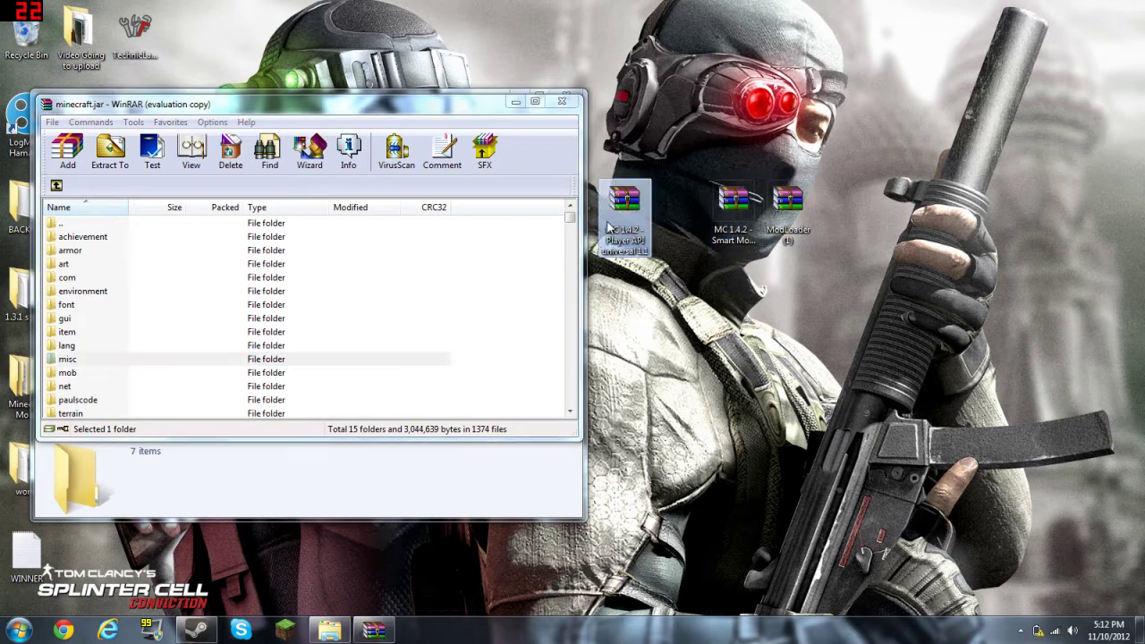
mouse_move(521, 164)
mouse_down()
mouse_move(733, 163)
mouse_move(867, 136)
mouse_up()
click(859, 234)
key(ctrl+a)
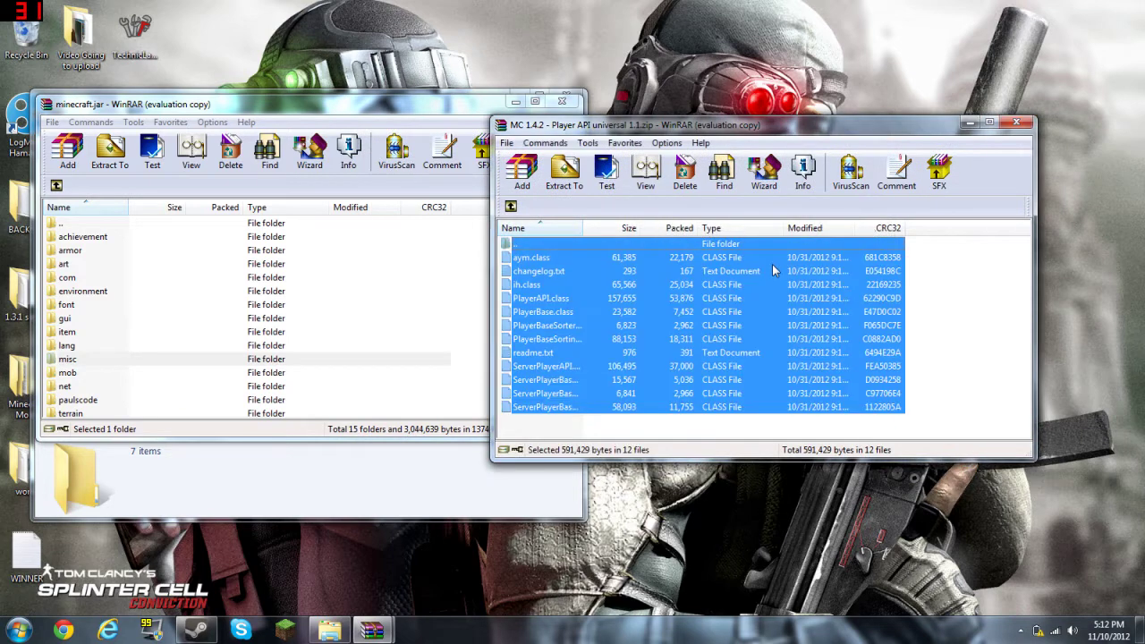
ctrl+click(534, 271)
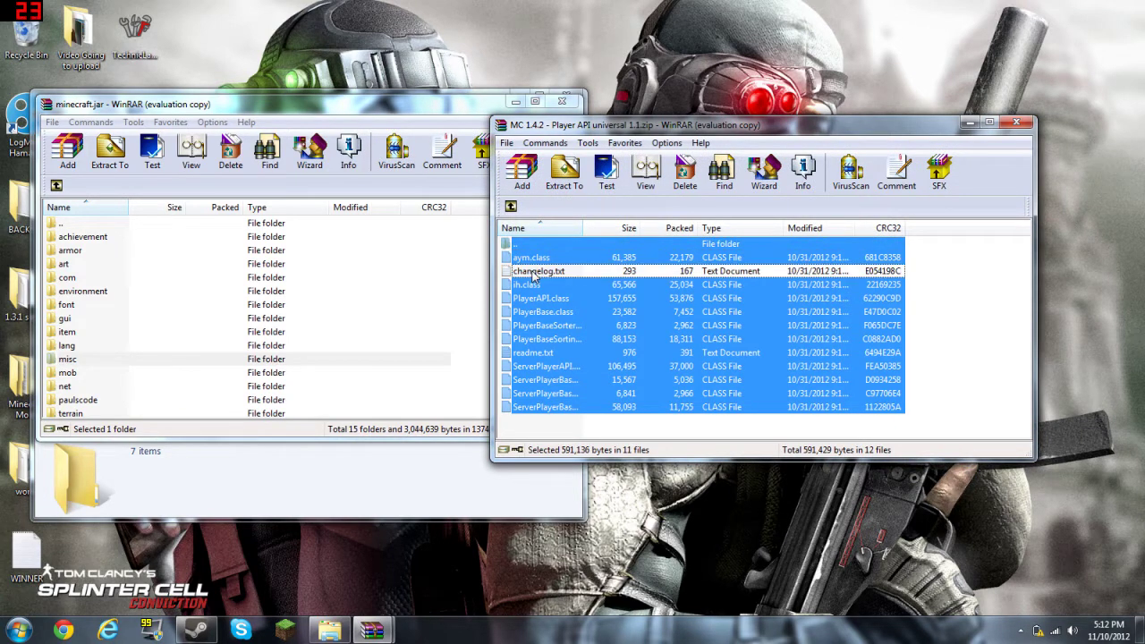
ctrl+click(540, 358)
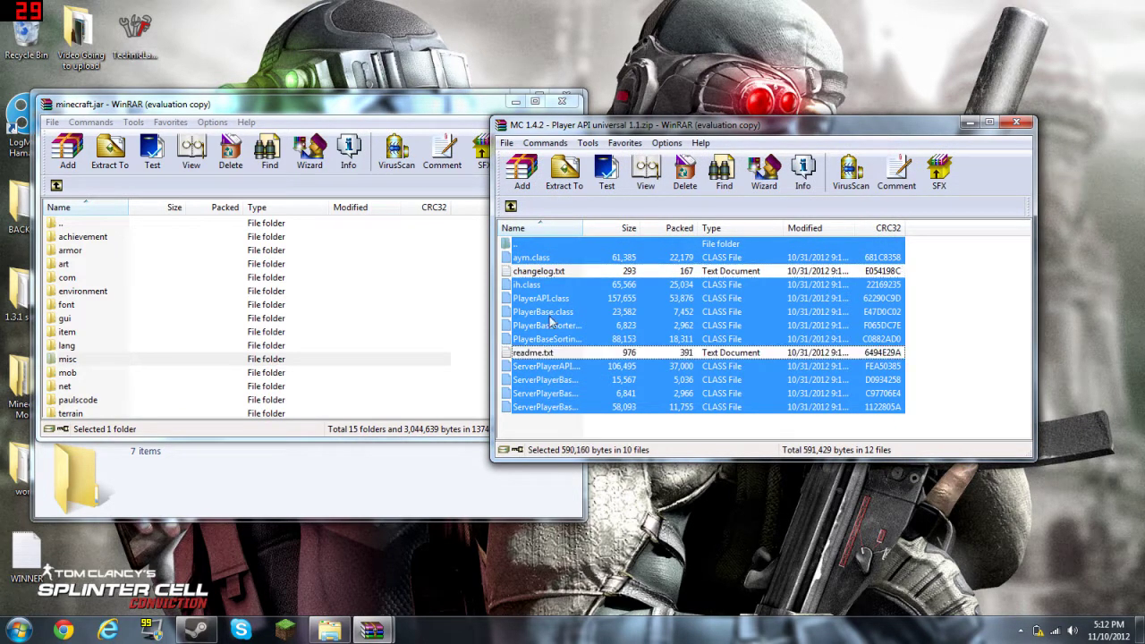
drag(551, 321, 597, 270)
drag(338, 331, 340, 333)
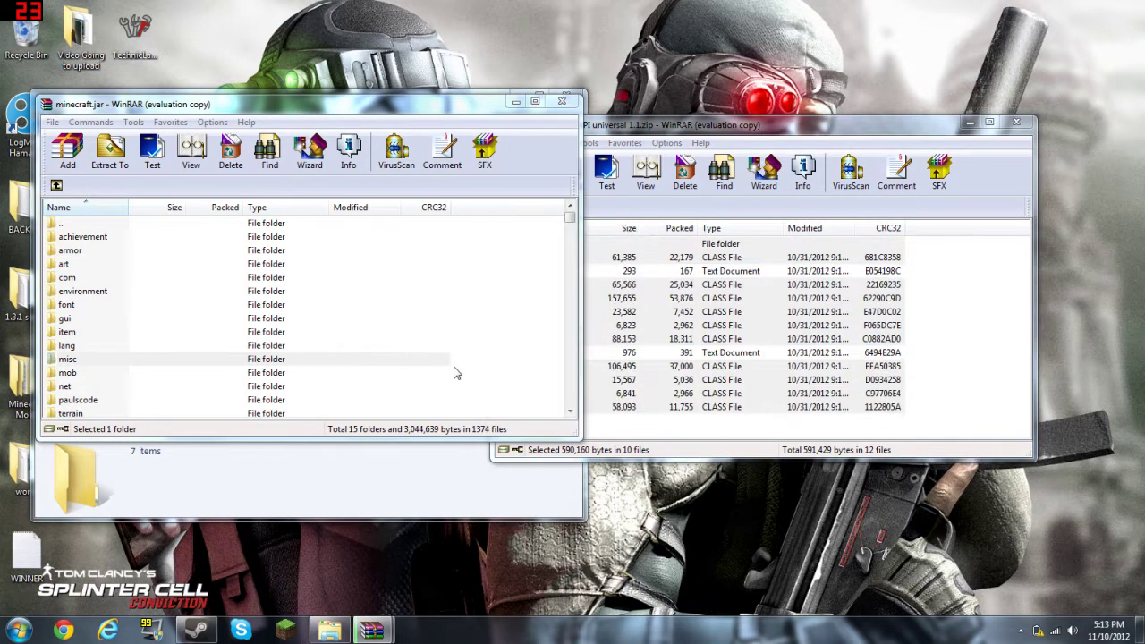
click(321, 393)
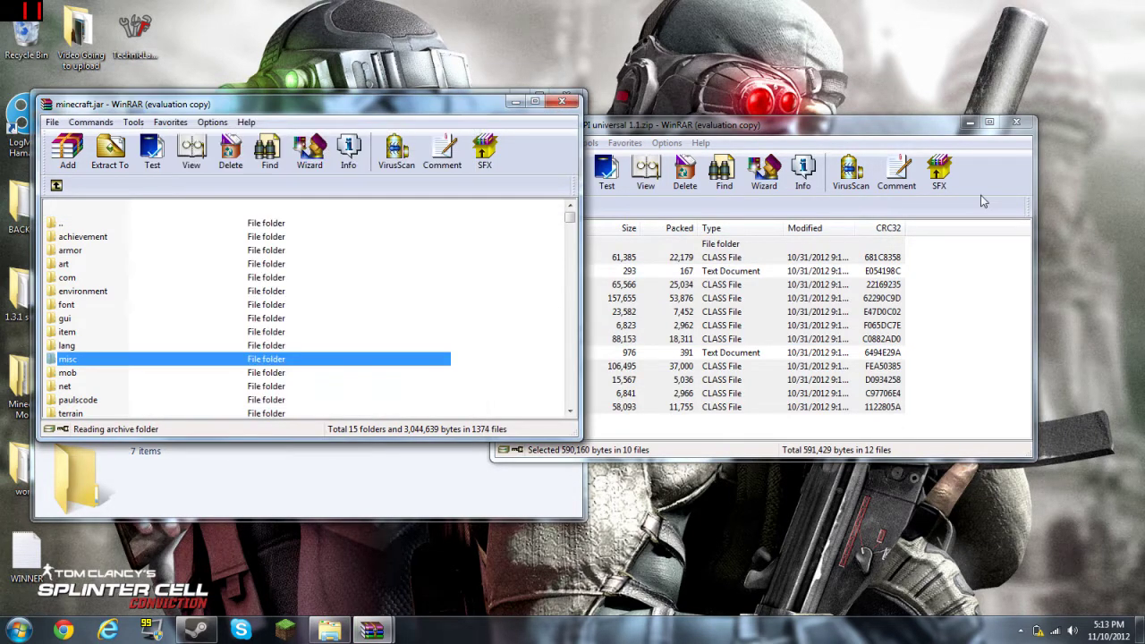
click(1016, 121)
Step: Copy the contents of Smart Moving Client for ModLoader.zip into minecraft.jar, then close both archives
double_click(734, 215)
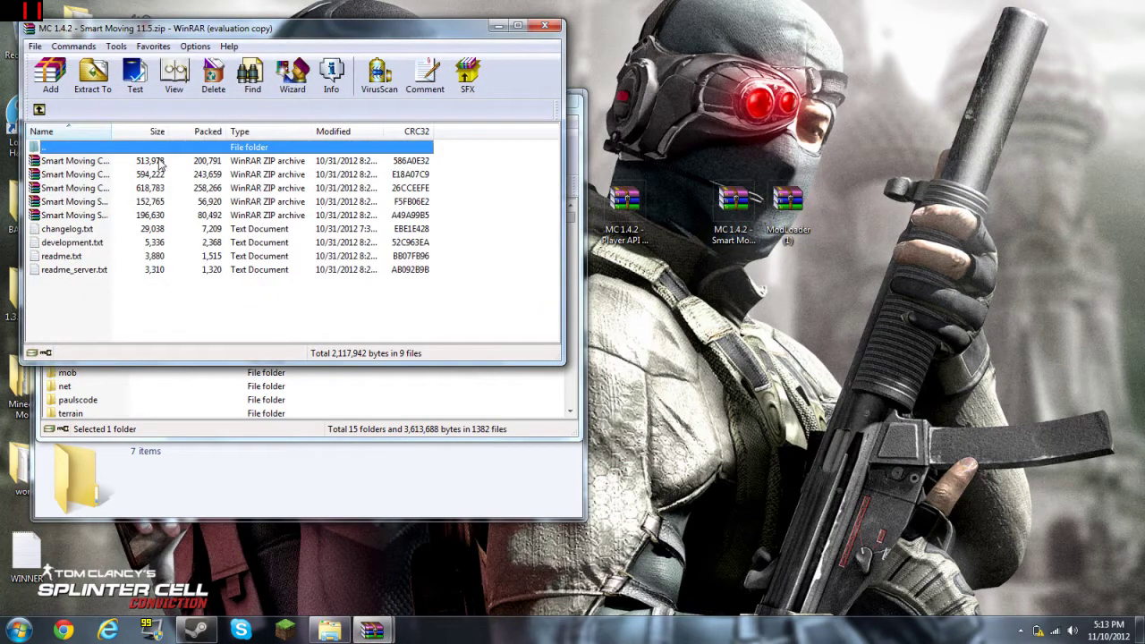
click(394, 136)
mouse_move(391, 27)
mouse_down()
mouse_move(528, 49)
mouse_move(947, 55)
mouse_up()
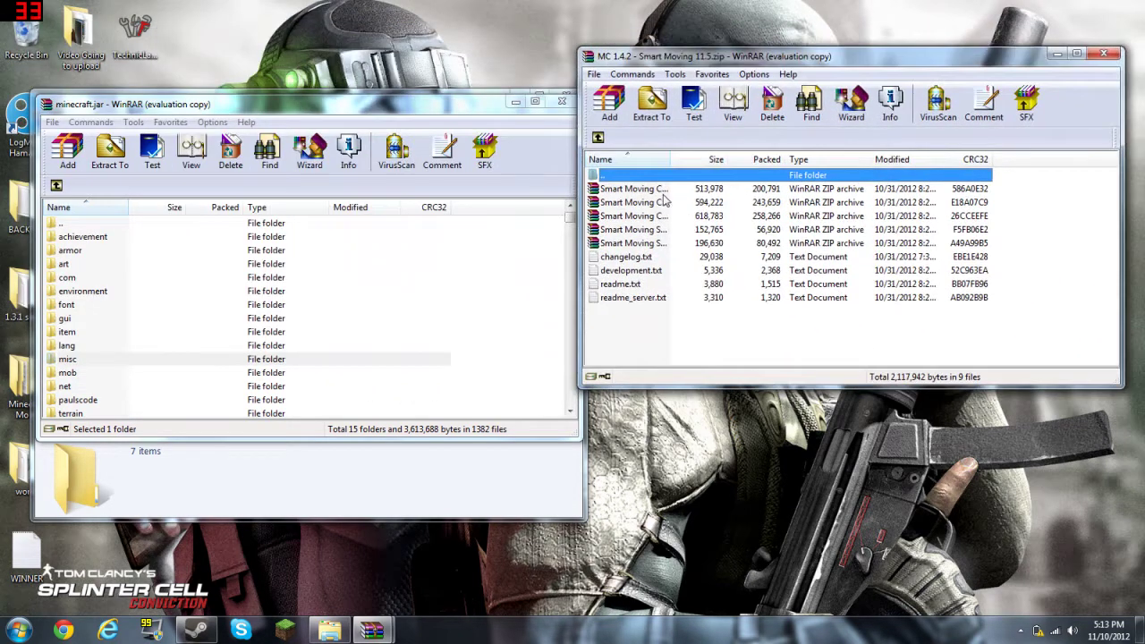
double_click(664, 191)
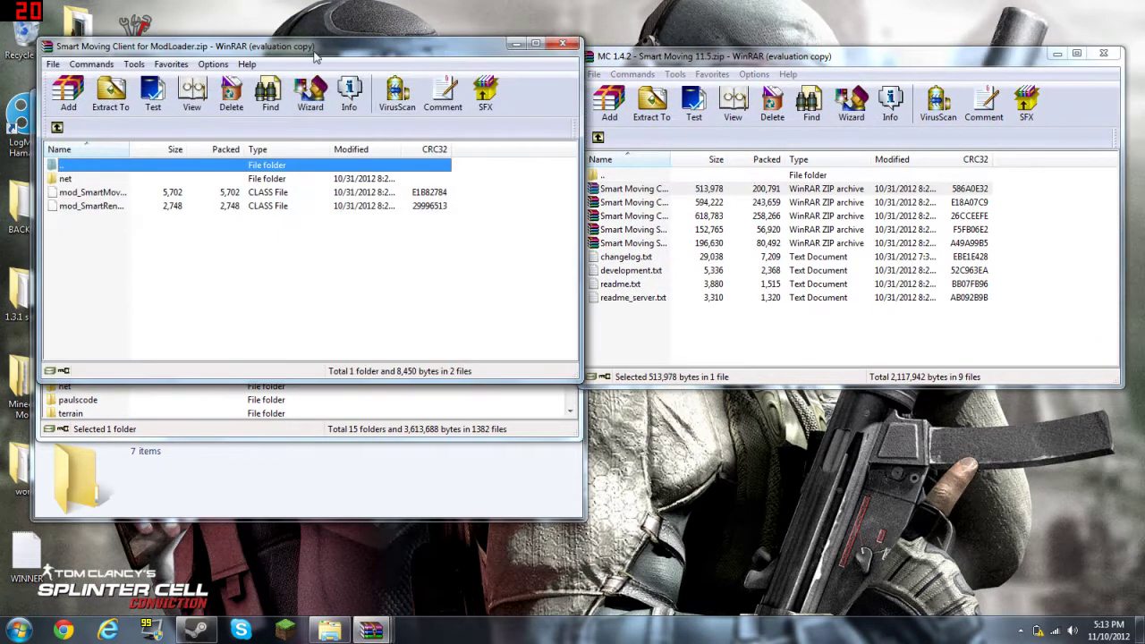
drag(315, 58, 726, 40)
key(Escape)
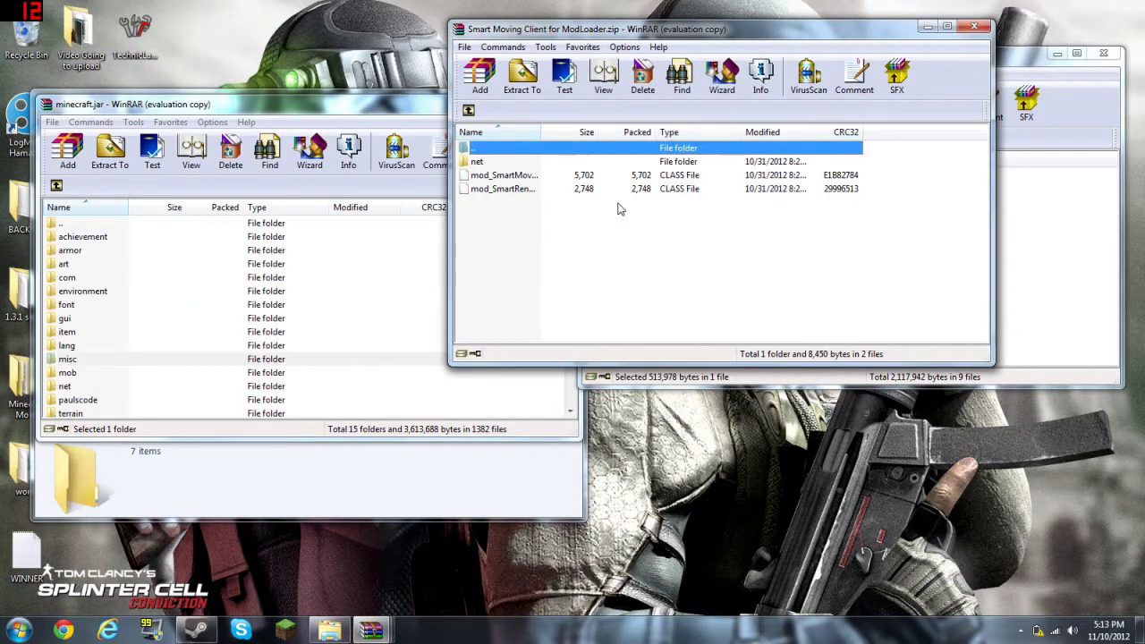
key(ctrl+a)
drag(464, 203, 305, 309)
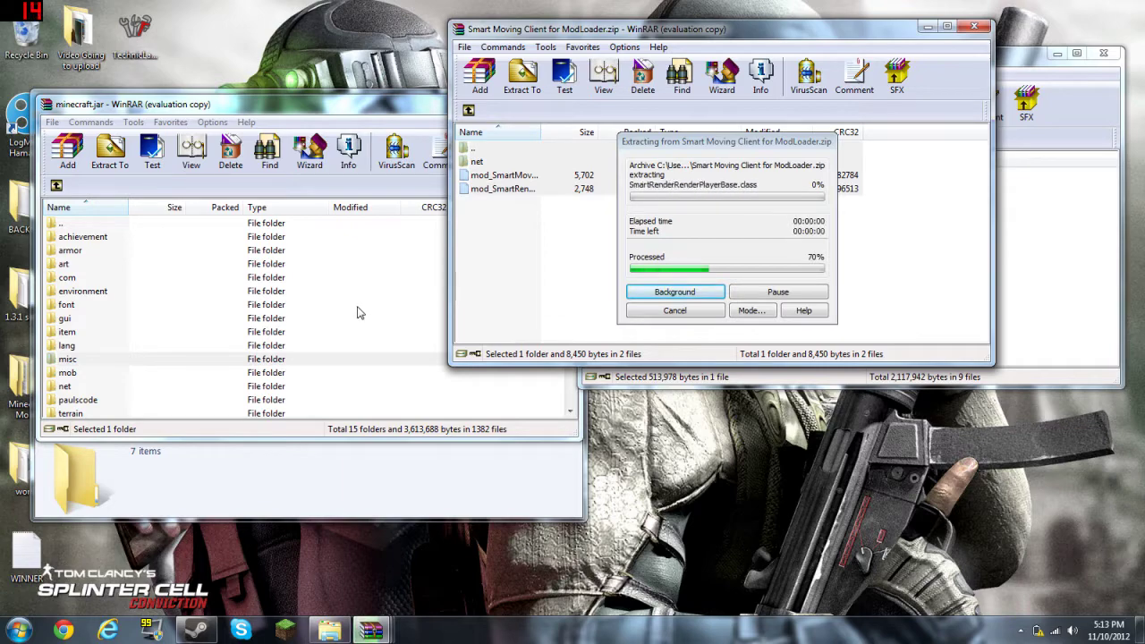
click(323, 392)
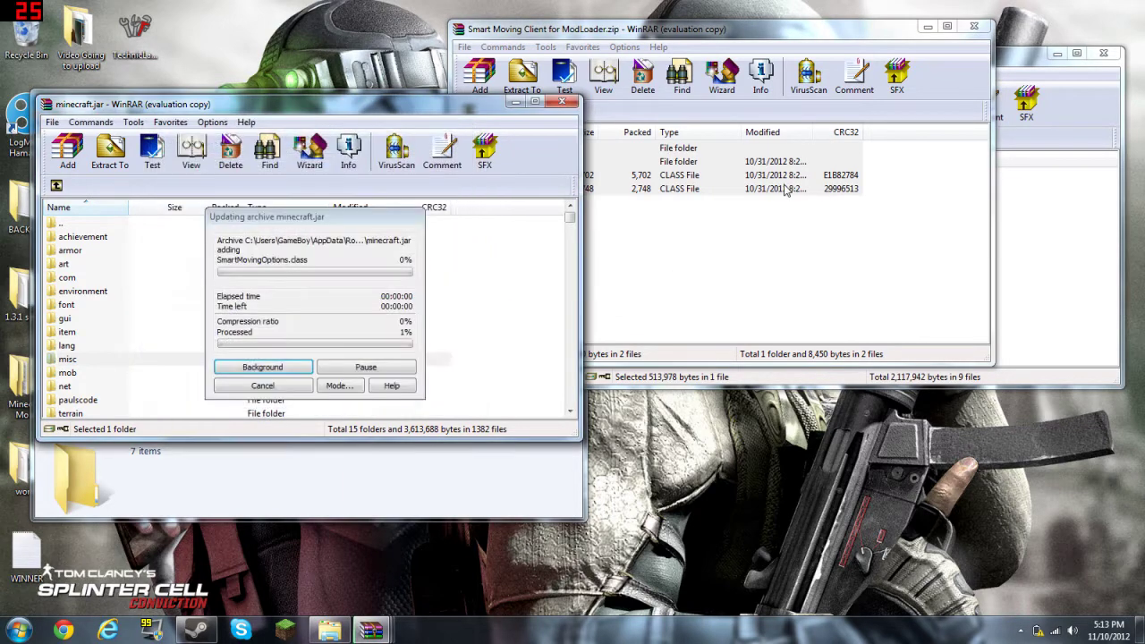
key(Escape)
key(Escape)
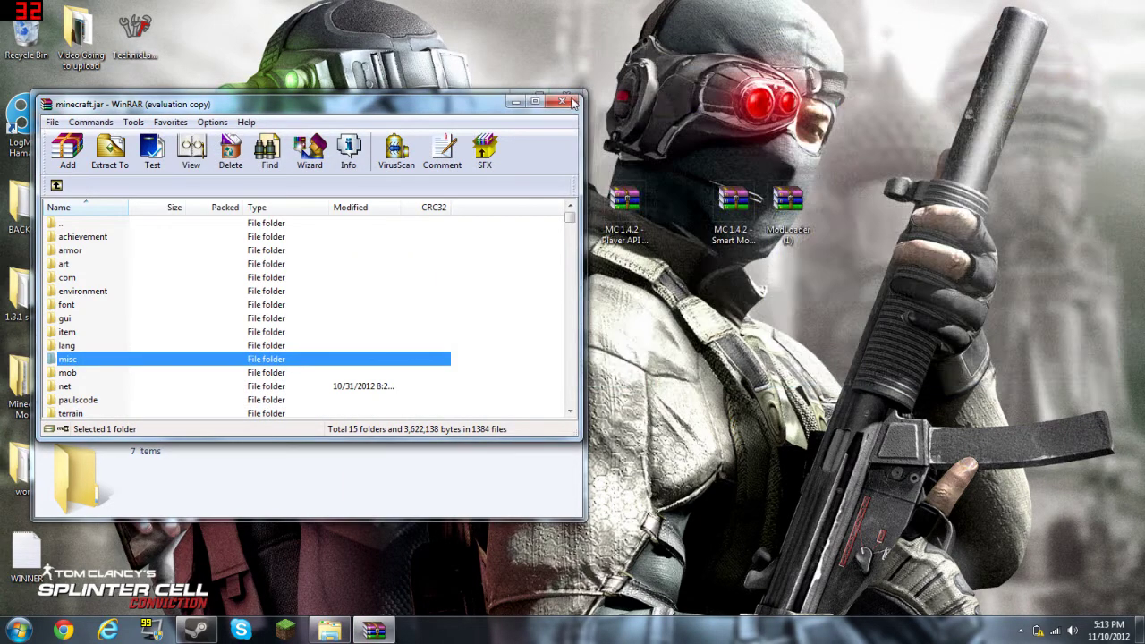
key(Escape)
Step: Close WinRAR, log in from the Minecraft Launcher, and switch the game to fullscreen with F11
key(alt+F4)
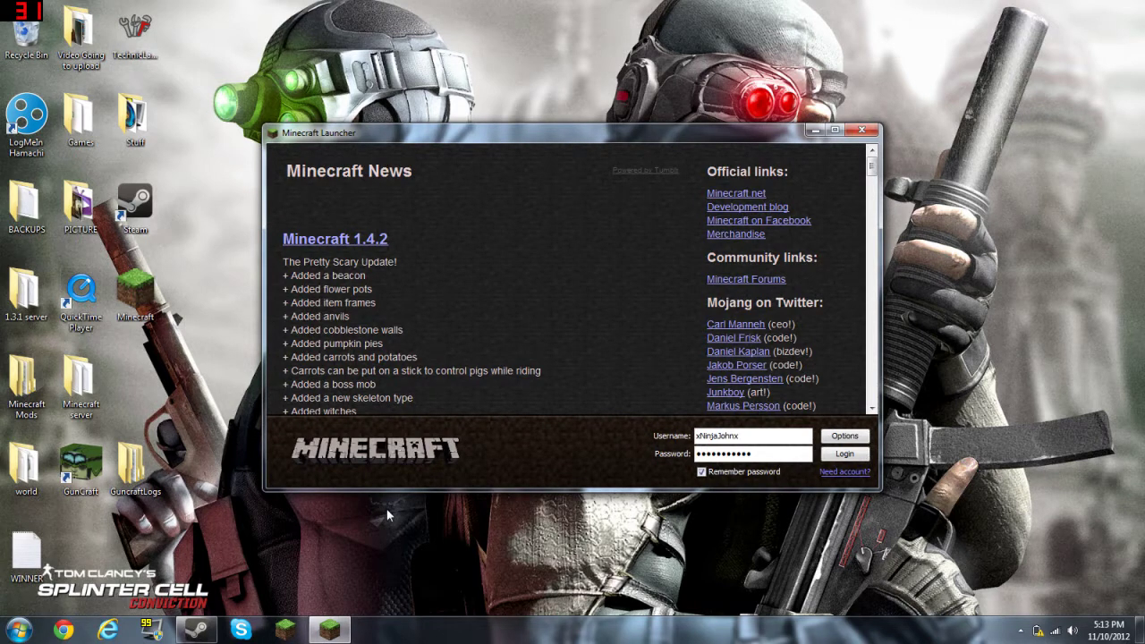
click(845, 455)
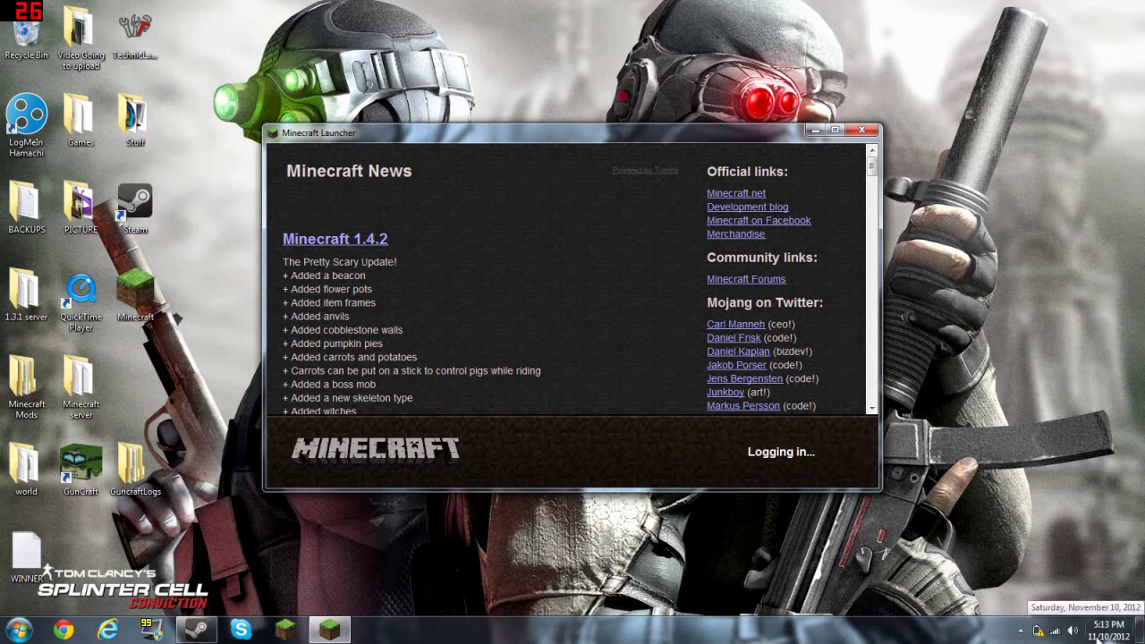
mouse_move(1040, 632)
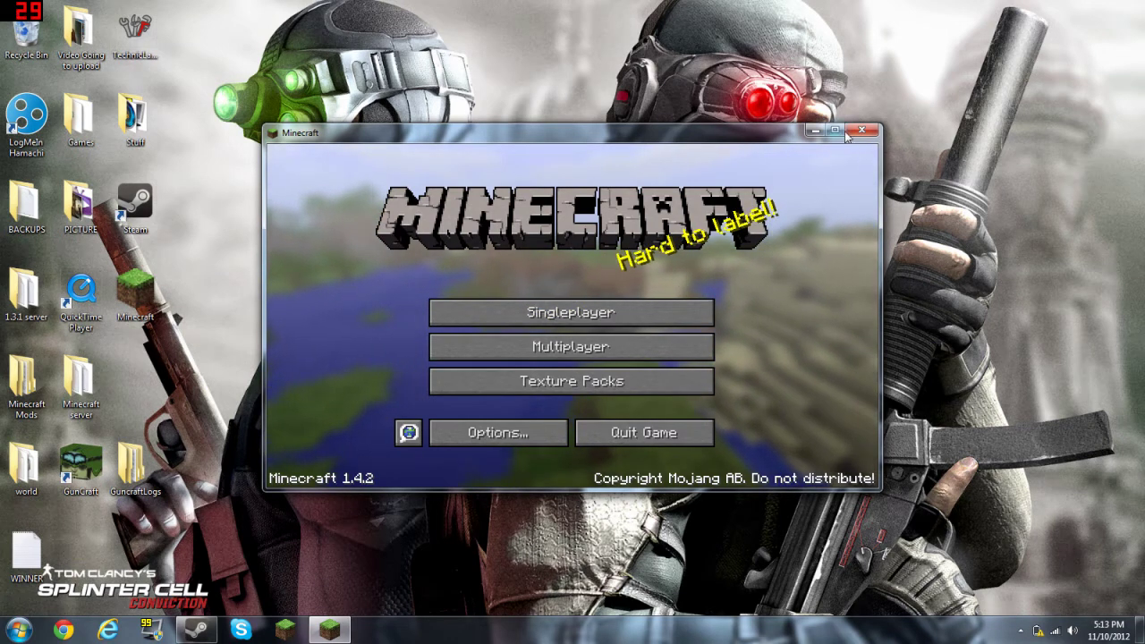
key(F11)
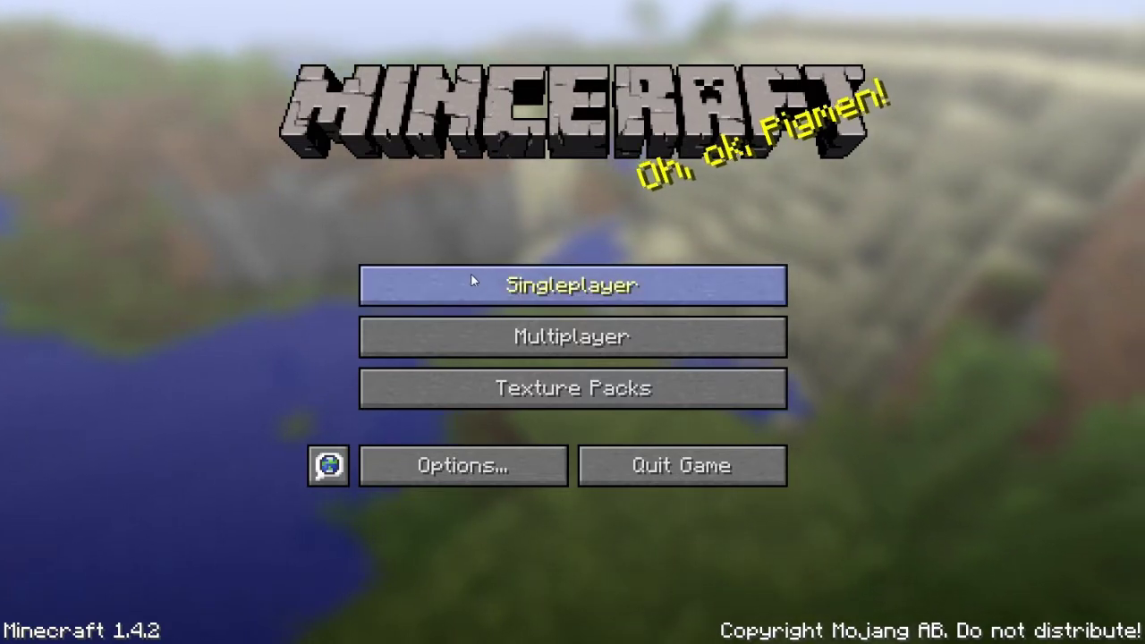
Step: Load a world from the Singleplayer list
click(478, 281)
click(450, 240)
click(454, 288)
click(457, 372)
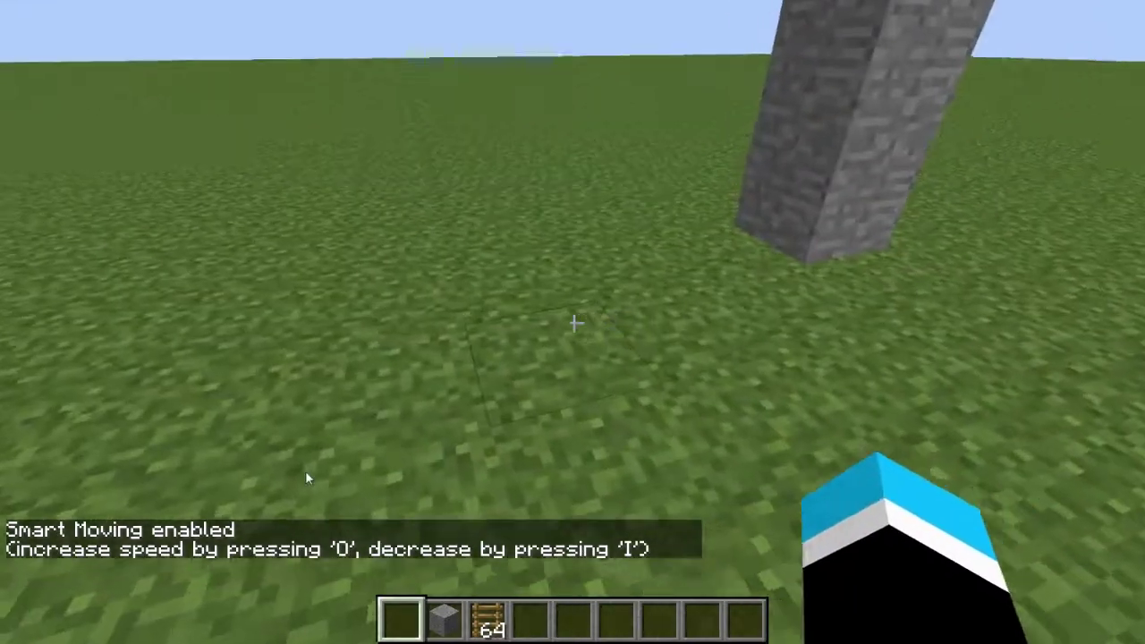
key(Escape)
Step: In Controls, bind Grab to F and Sprint to R, then resume the game
click(430, 358)
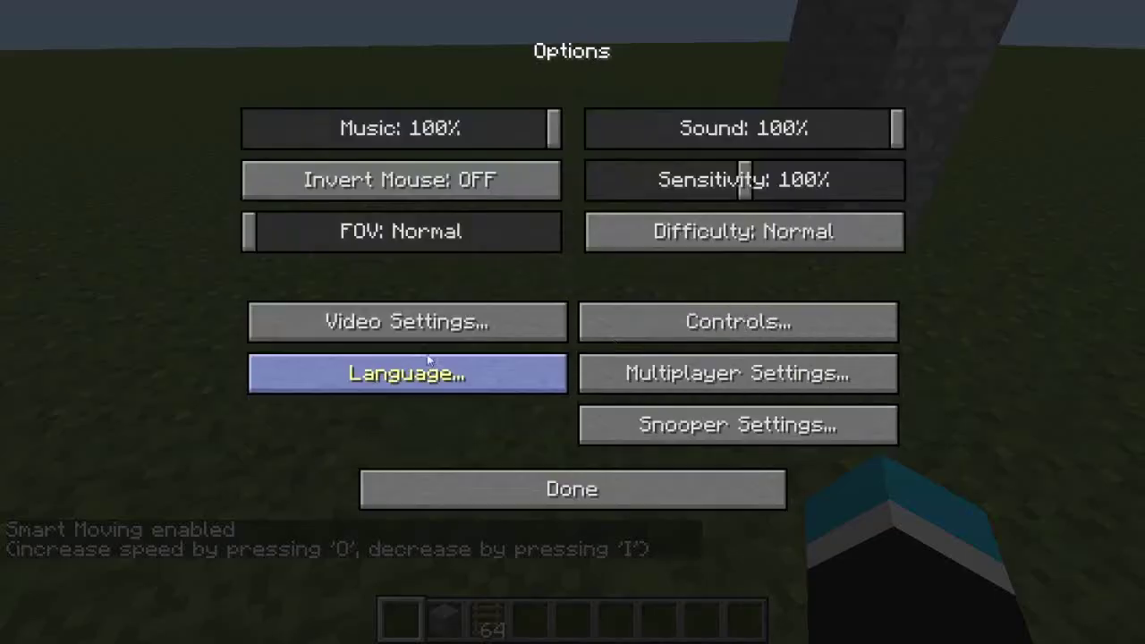
click(687, 329)
click(362, 345)
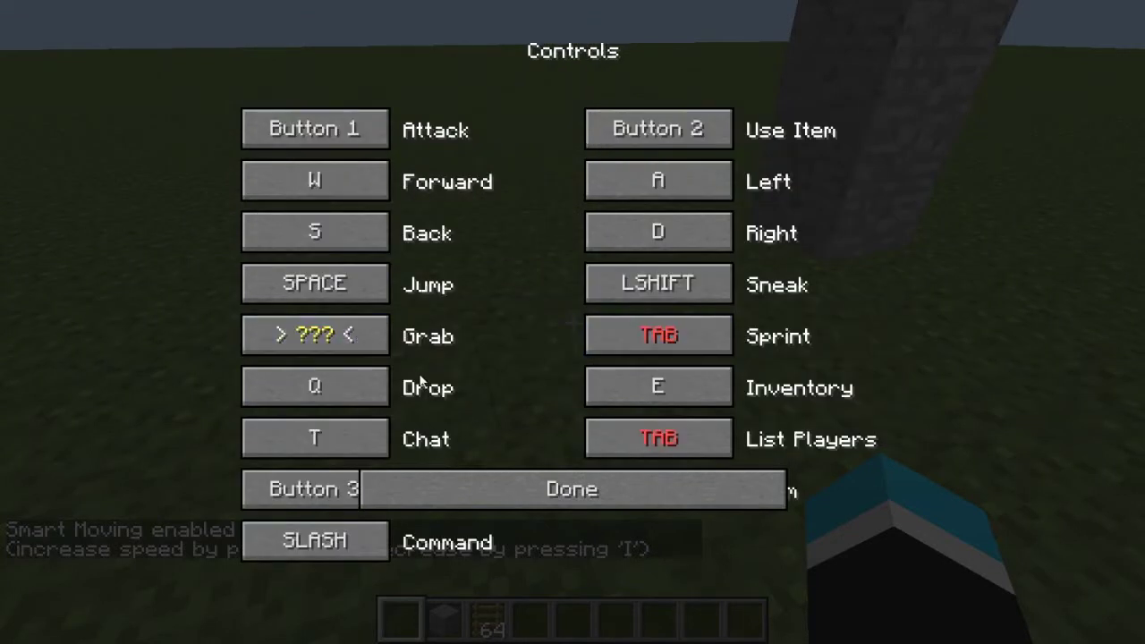
text(F)
click(646, 336)
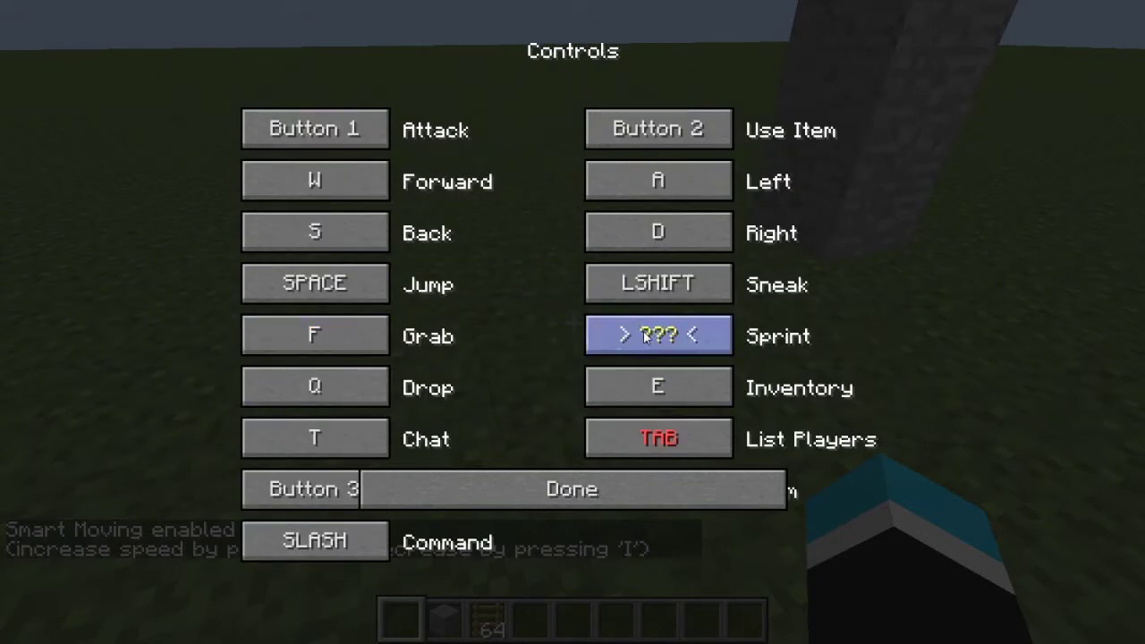
key(r)
click(656, 490)
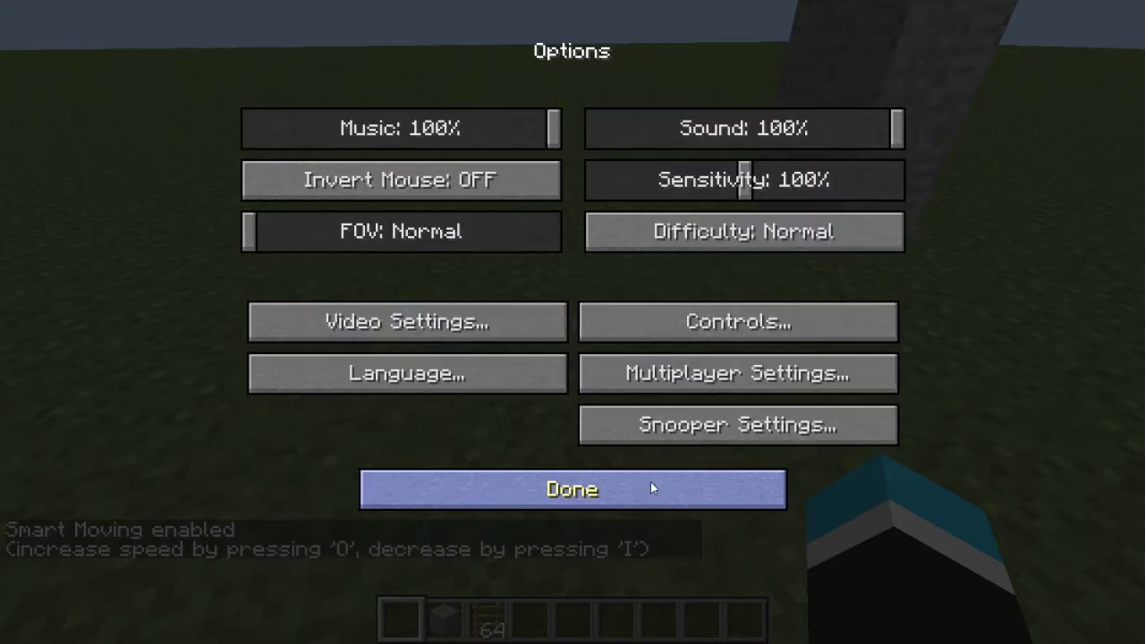
click(651, 482)
key(Escape)
Step: Switch to survival mode with /gamemode s and change to third-person view
key(w)
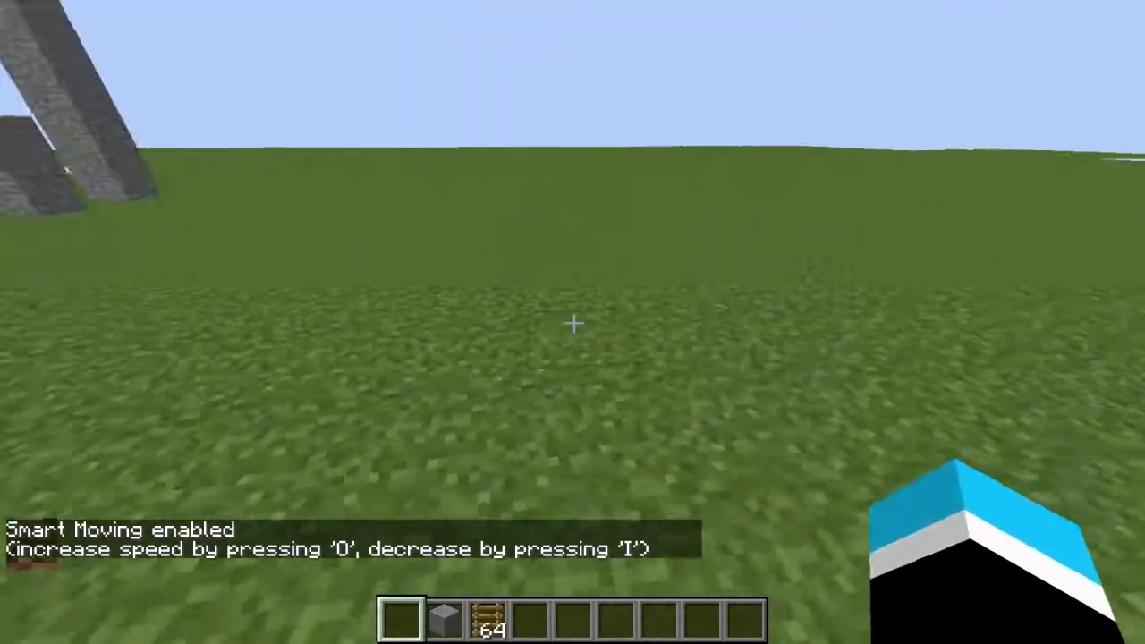
mouse_move(573, 324)
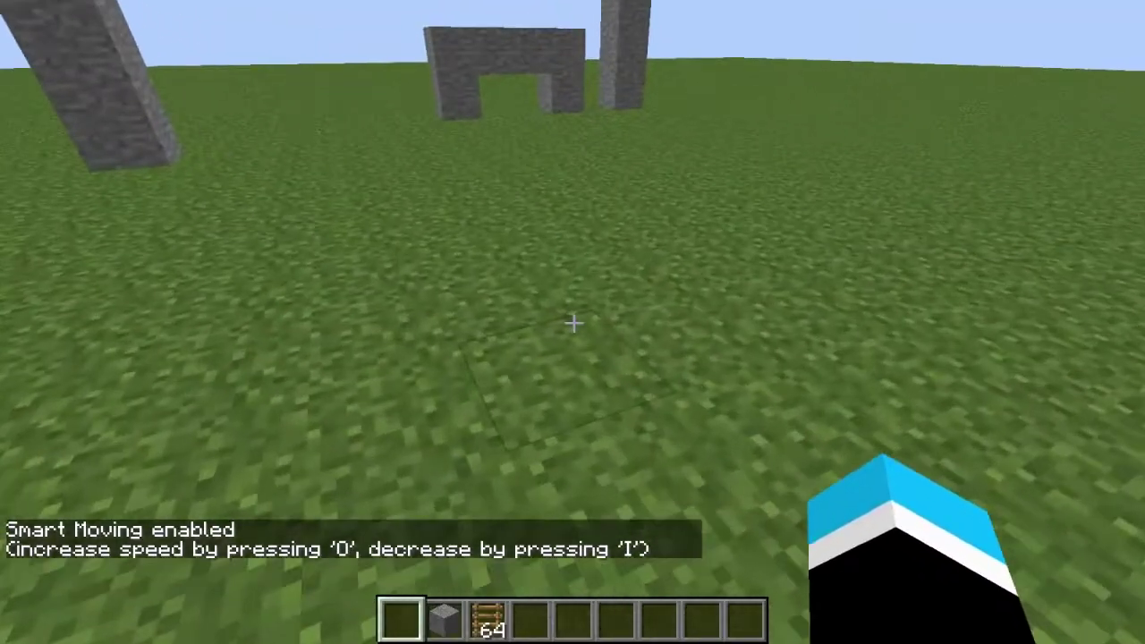
text(/gamemode s)
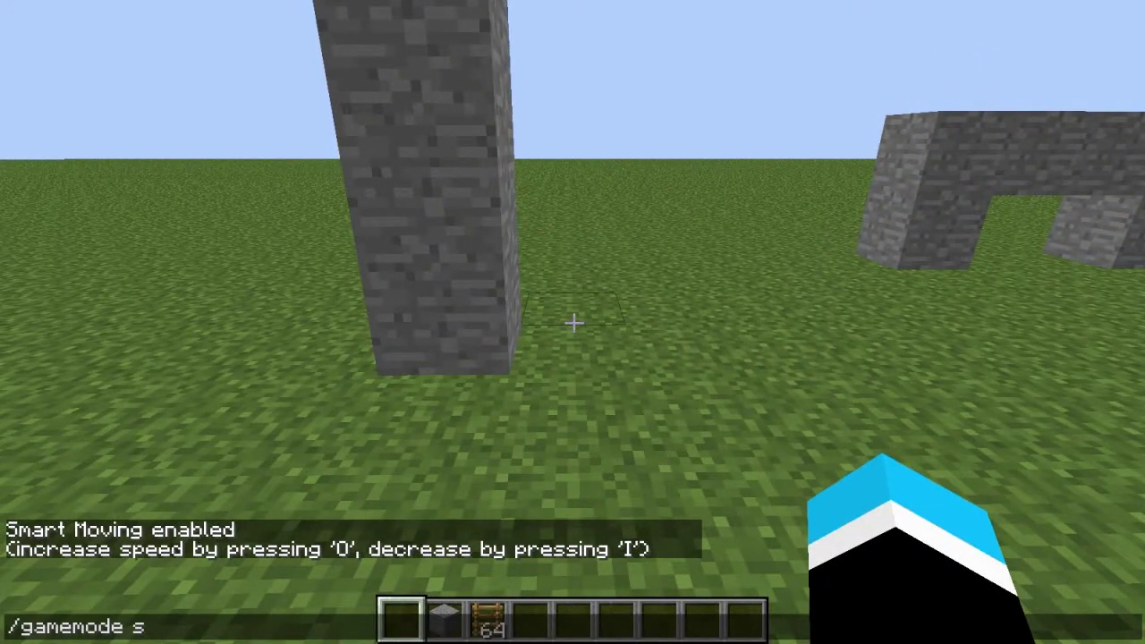
key(Return)
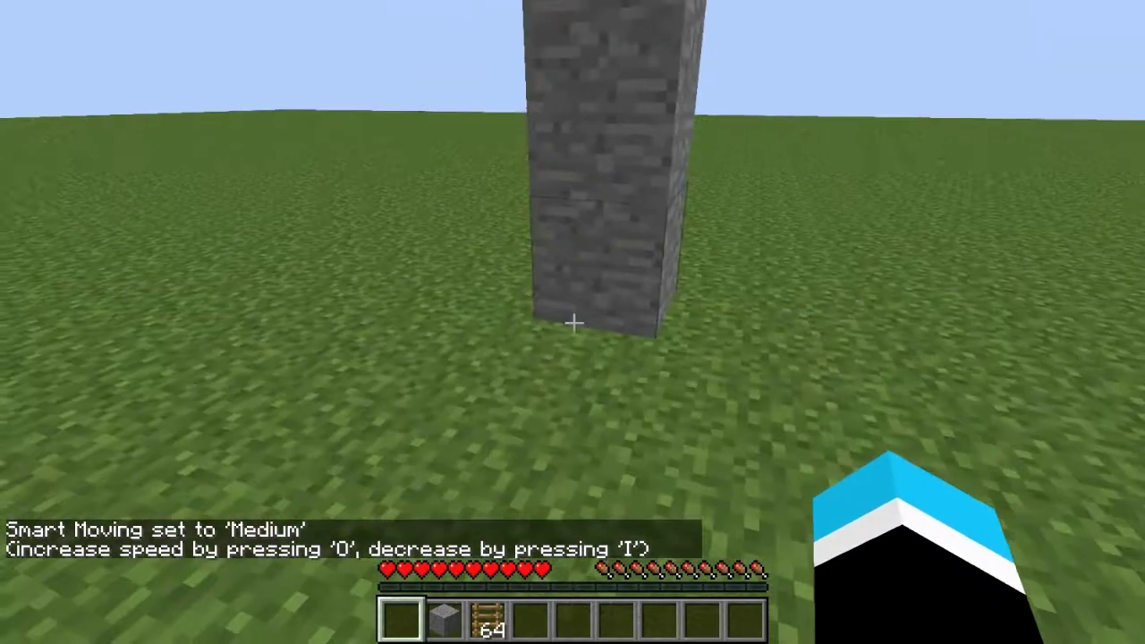
key(w)
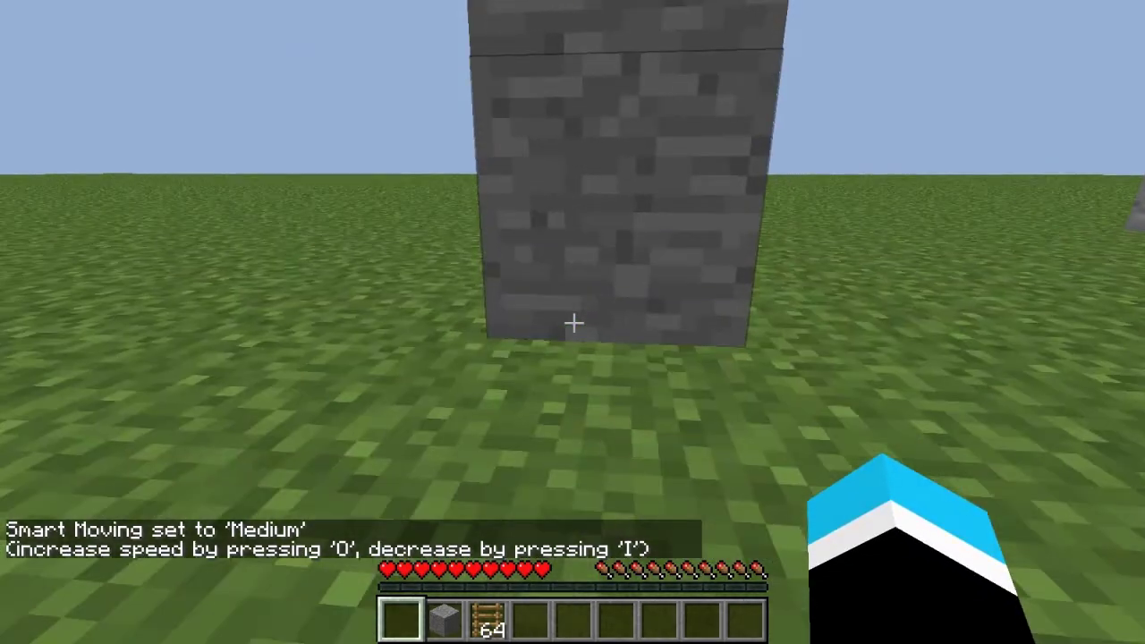
key(F5)
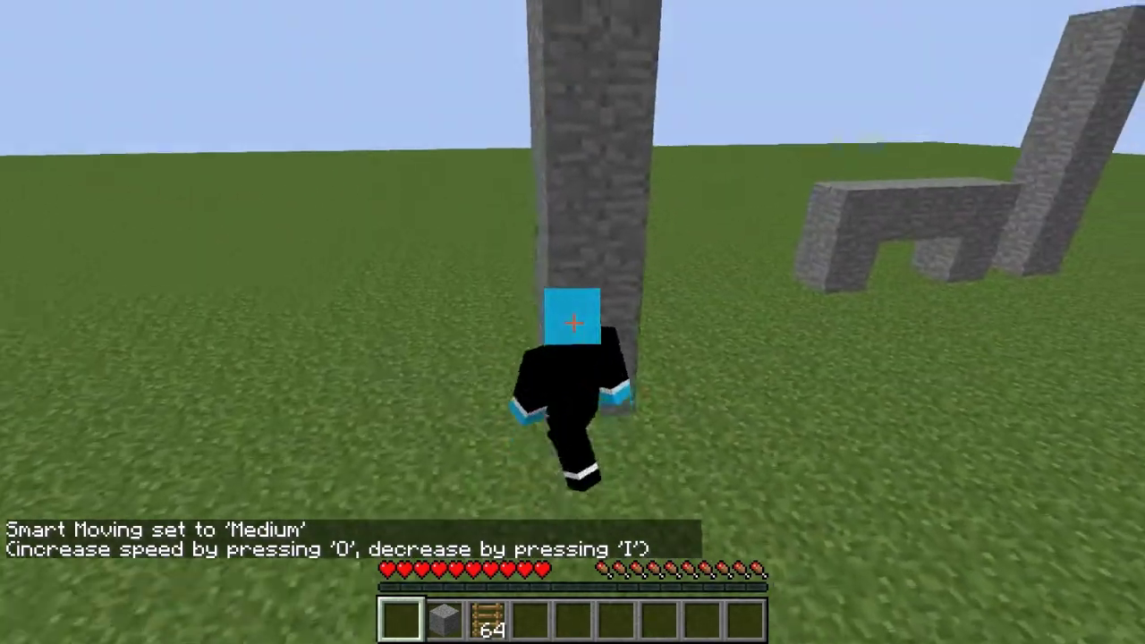
Step: Run along the stone arch, climb the laddered pillar, and slide across the grass
key(w)
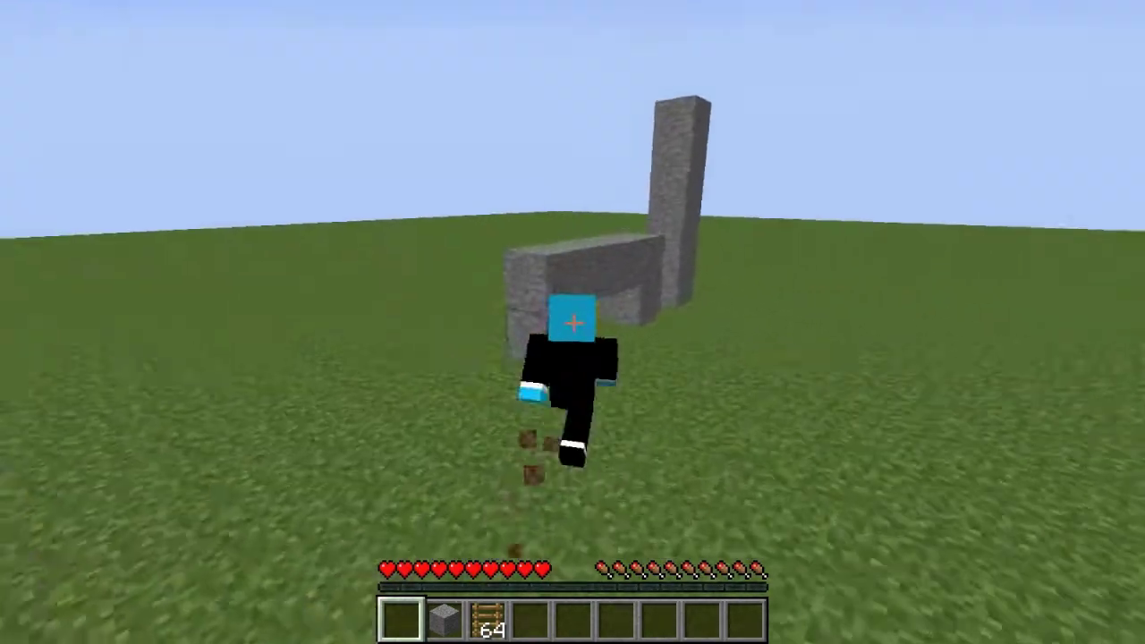
key(space)
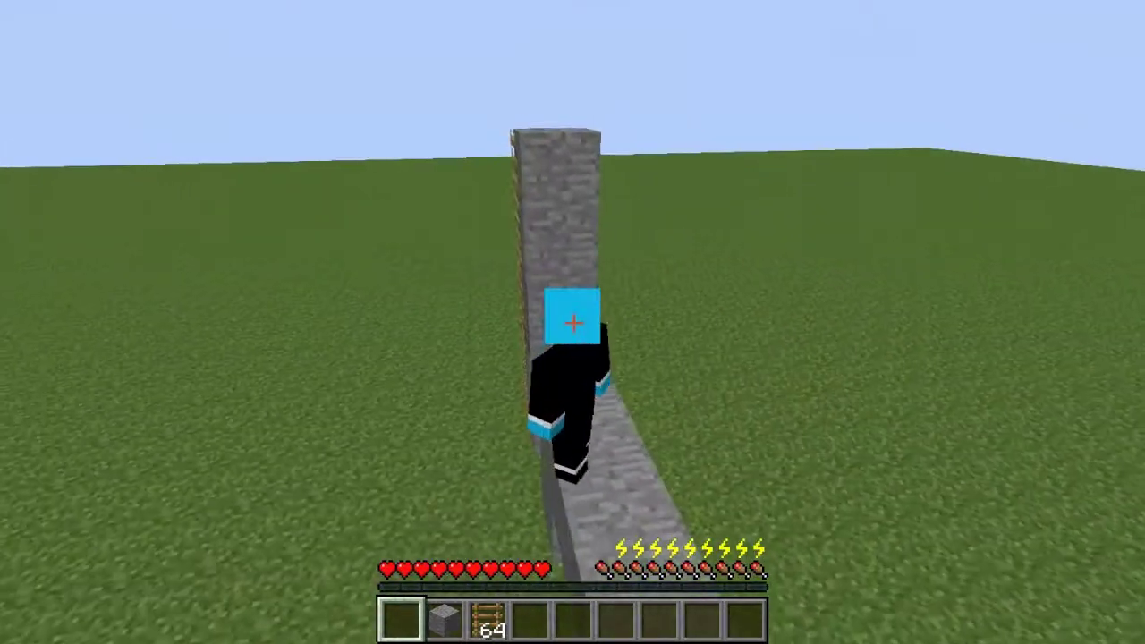
key(w)
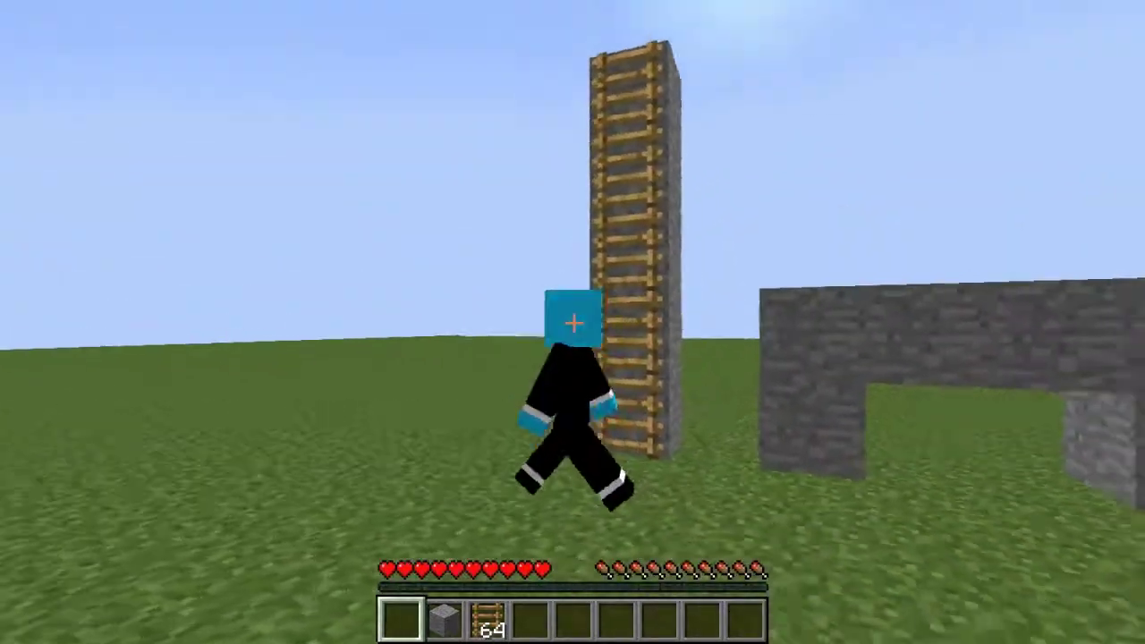
key(w)
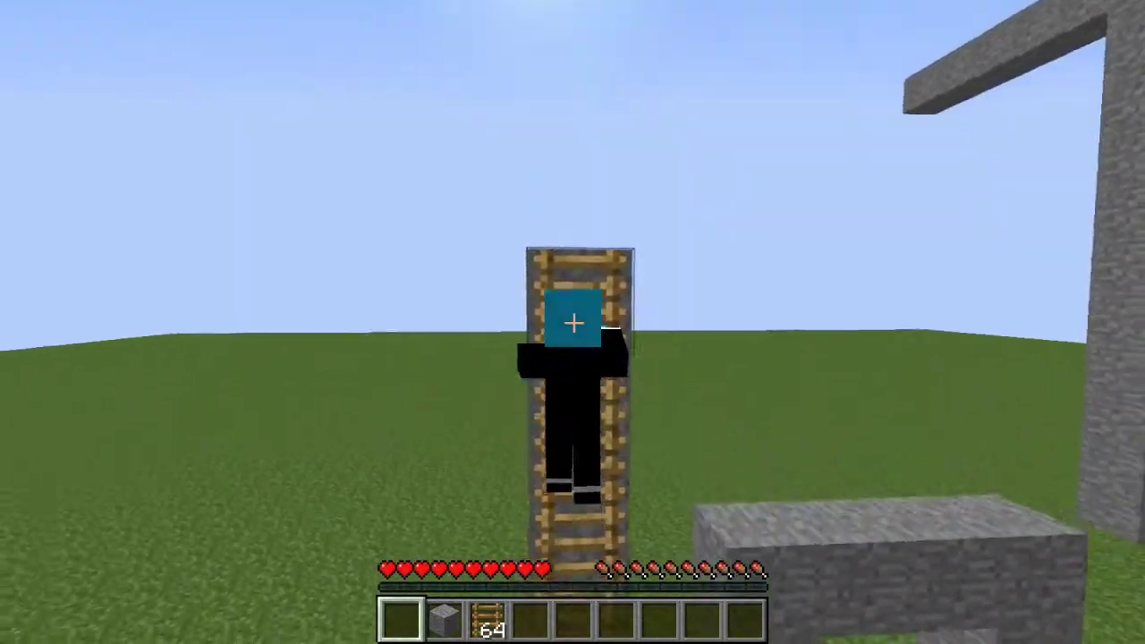
key(w)
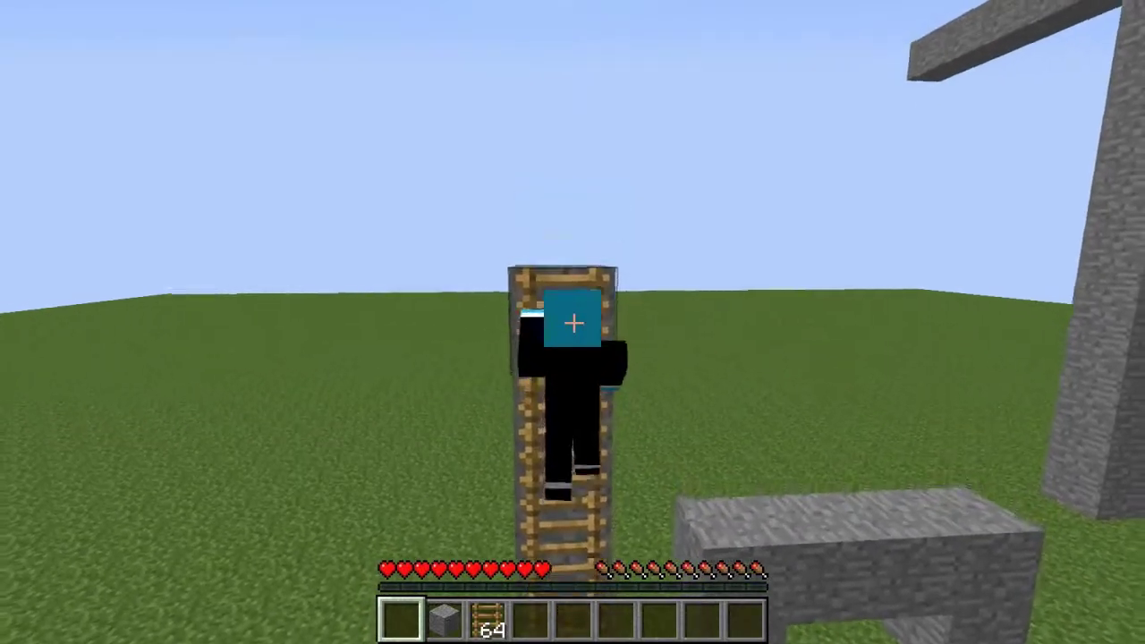
key(w)
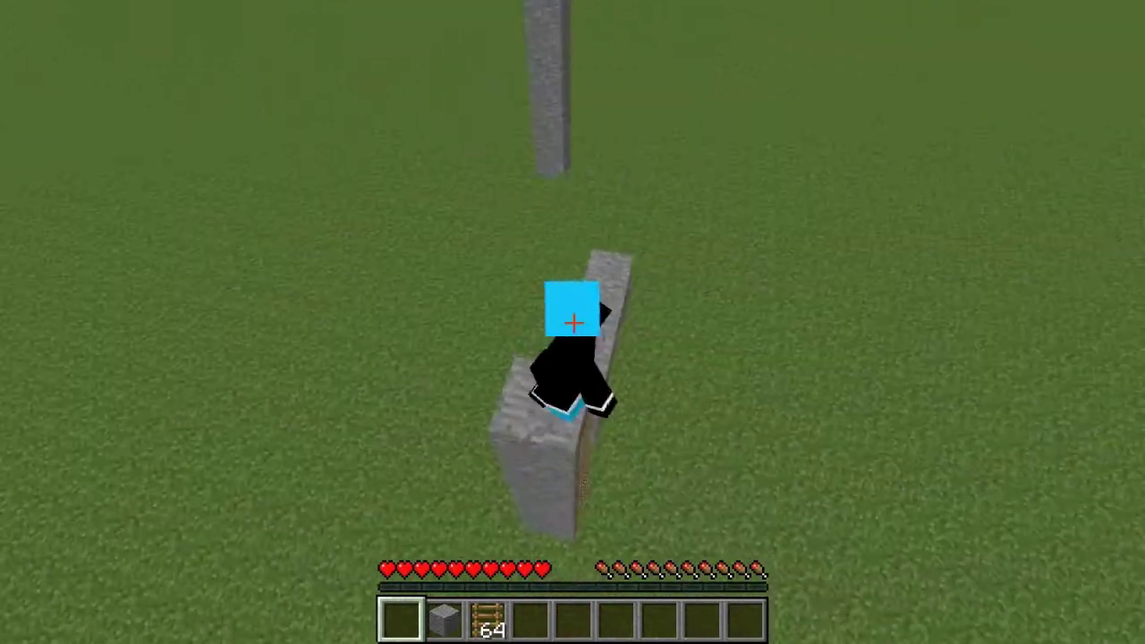
key(w)
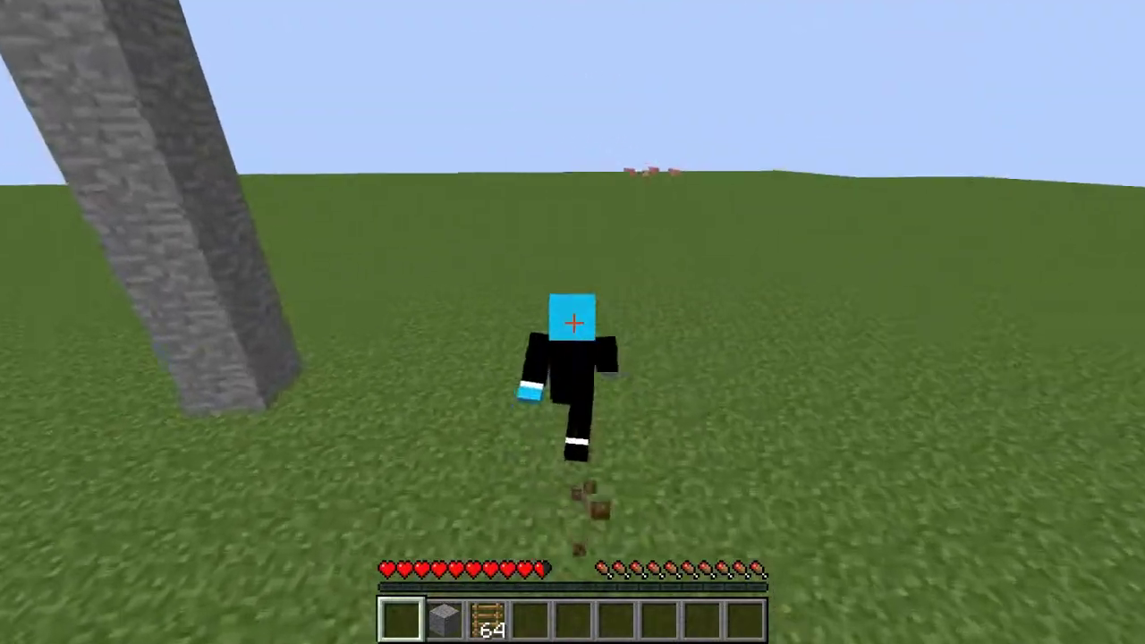
key(w)
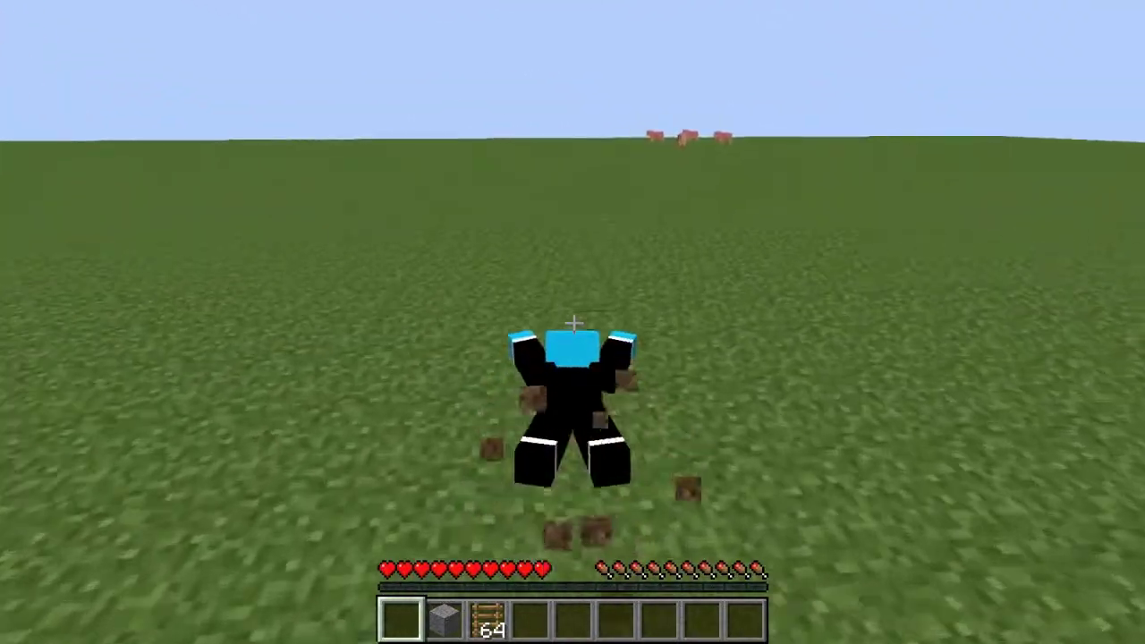
key(w)
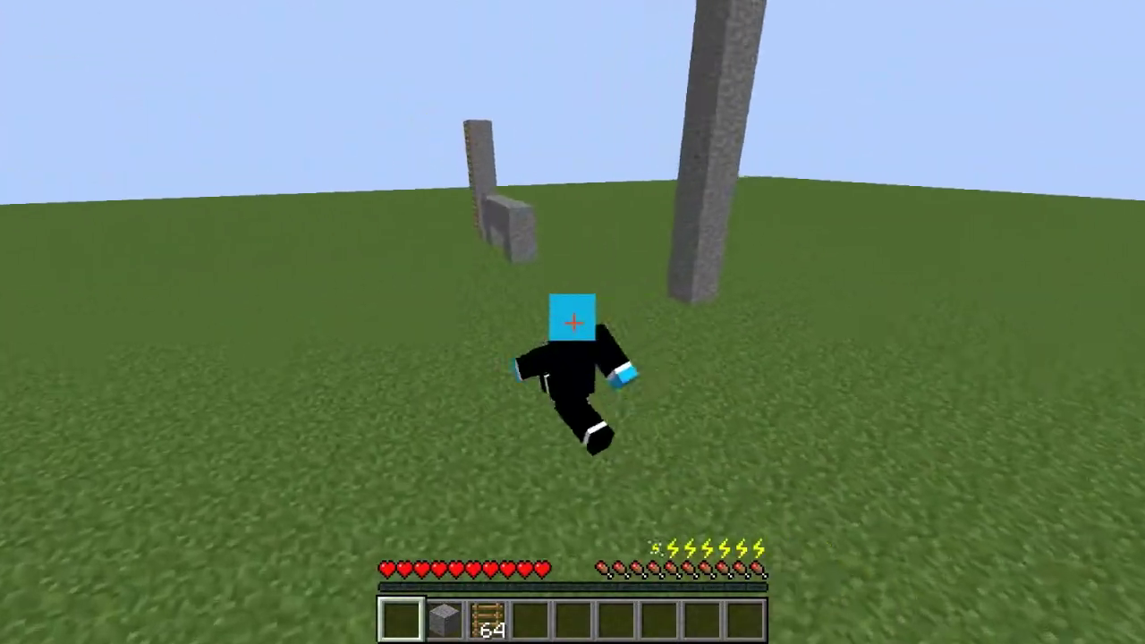
key(w)
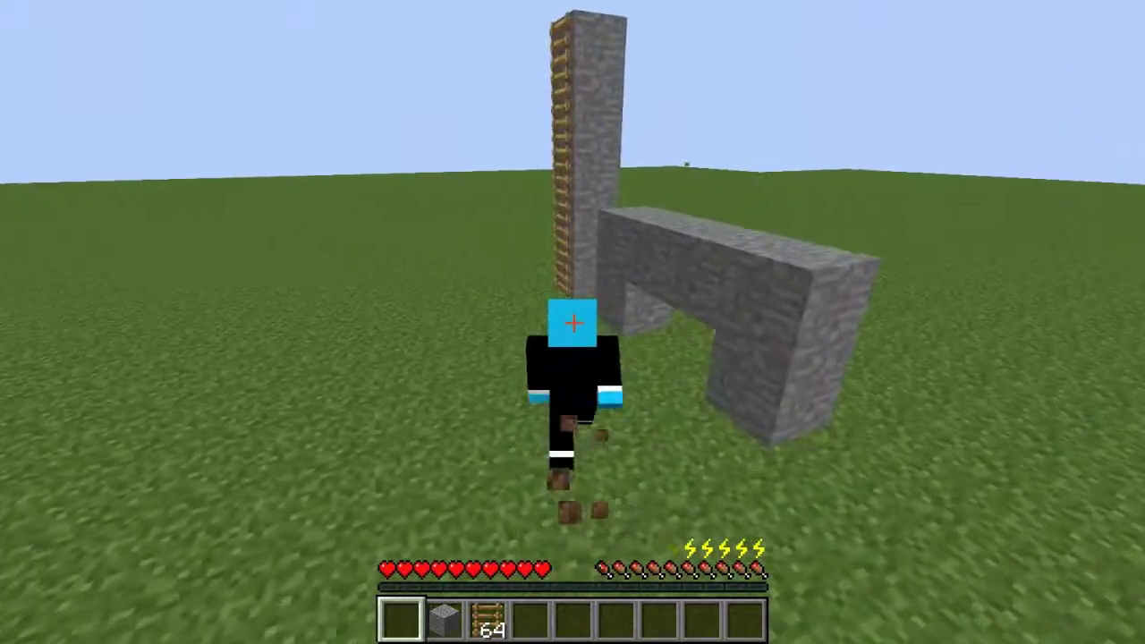
Step: Switch to creative with /gamemode c and fly low along the stone strip
key(w)
text(t)
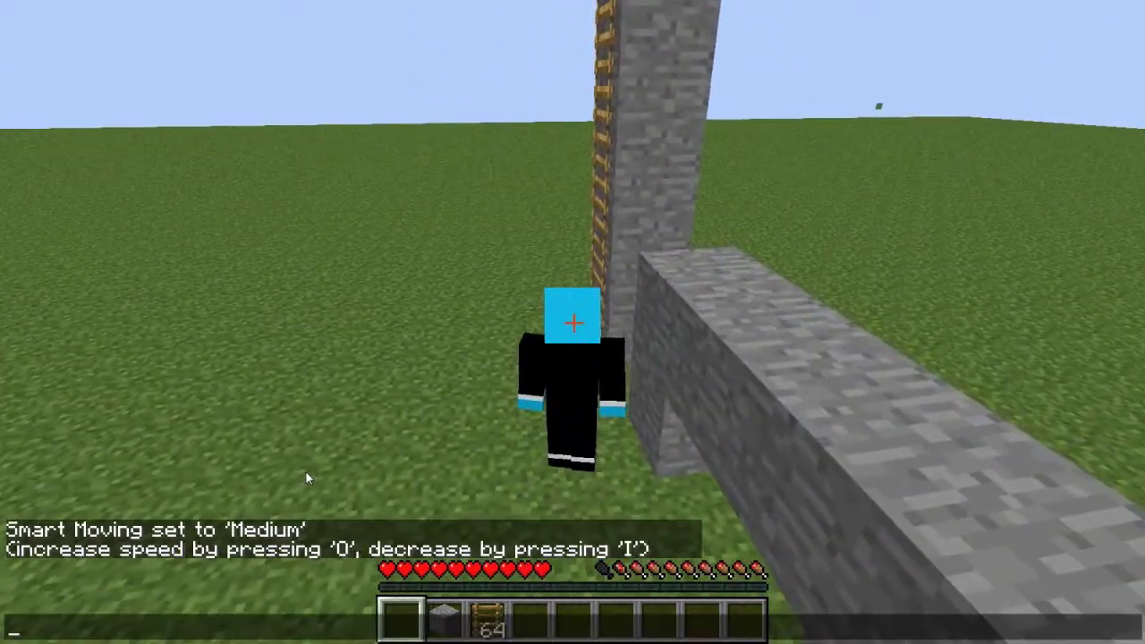
text(mode c)
key(Return)
key(space)
key(space)
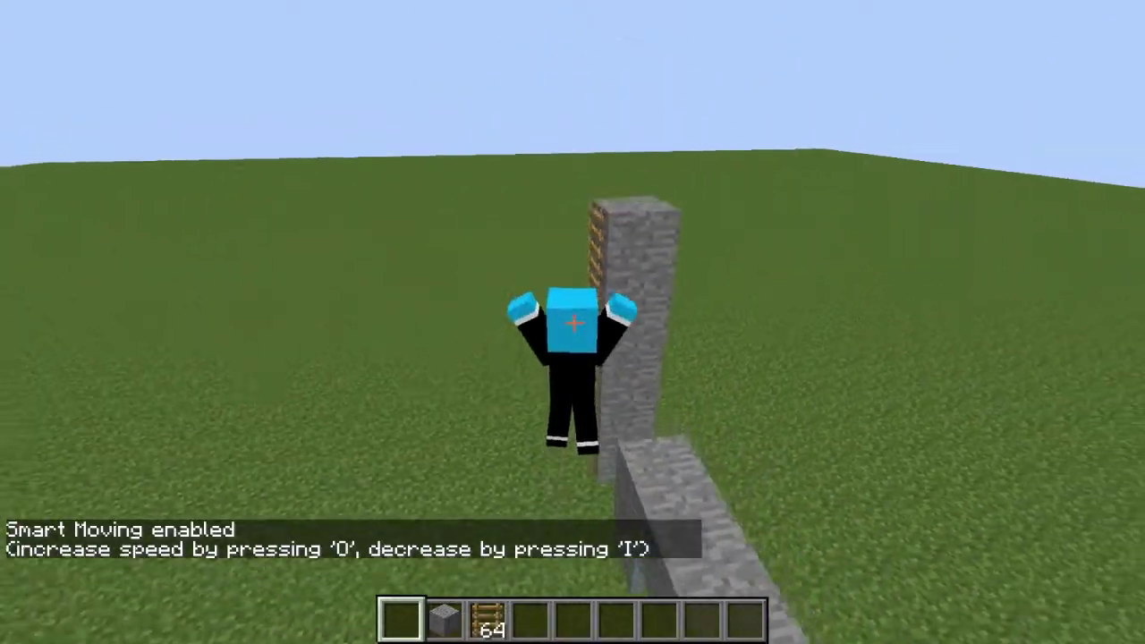
key(w)
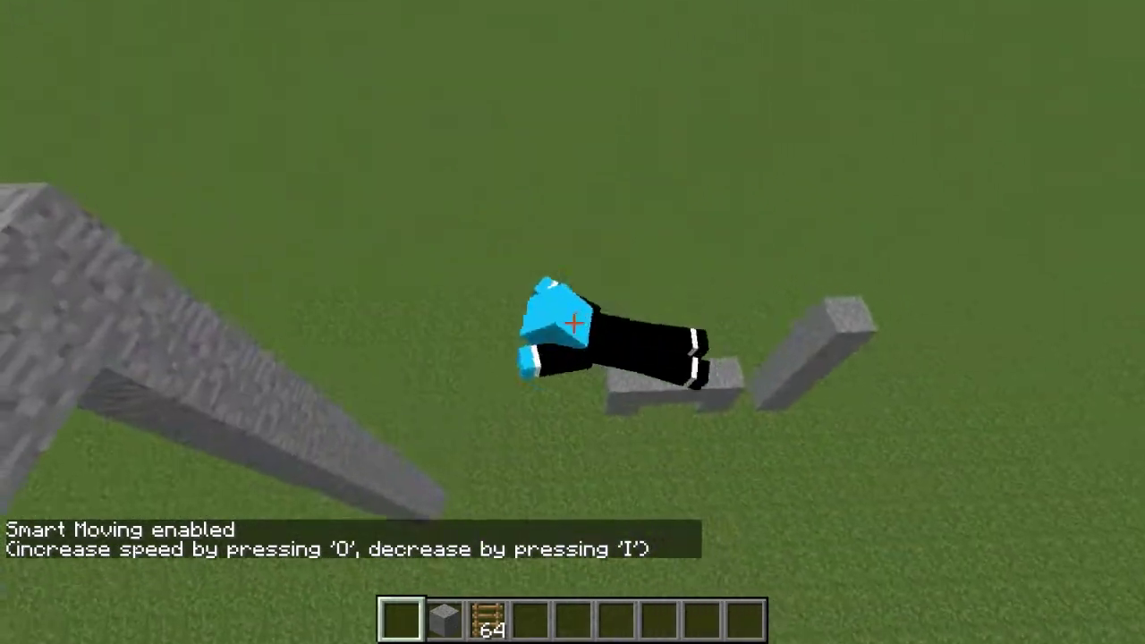
key(w)
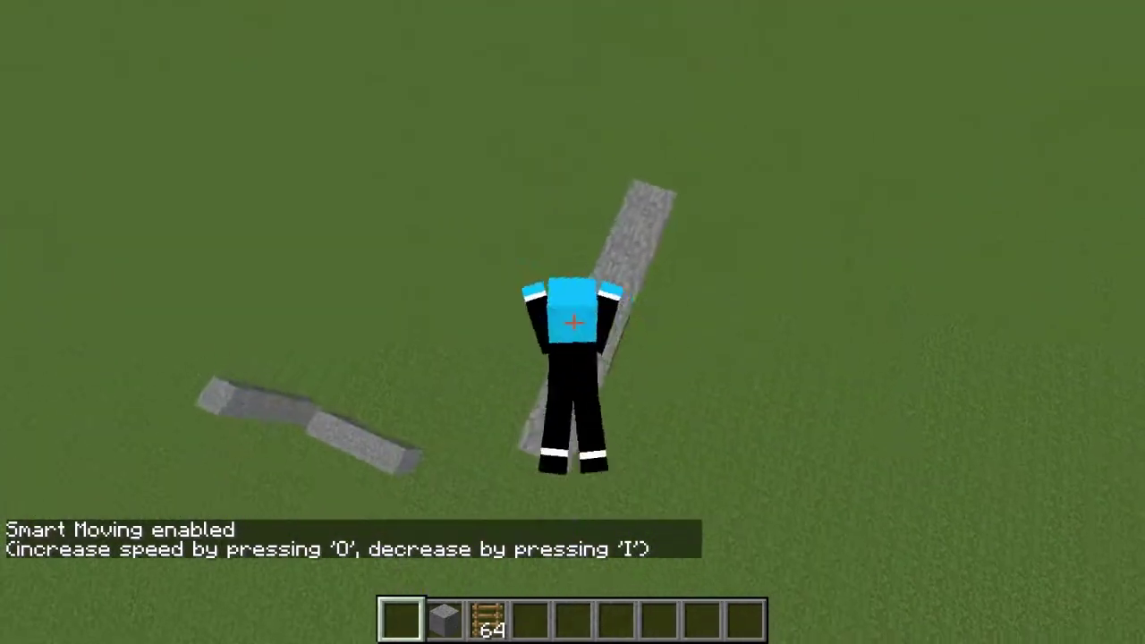
key(w)
key(w)
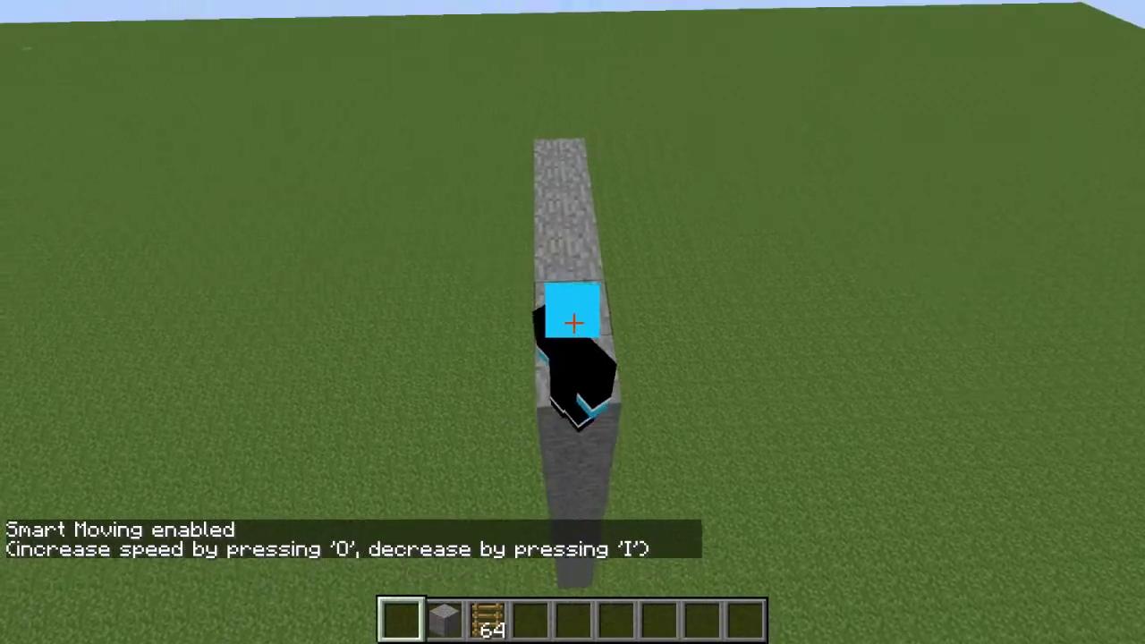
Step: Return to survival with /gamemode s, land on the grass, and mine a grass block
text(/gamemode s)
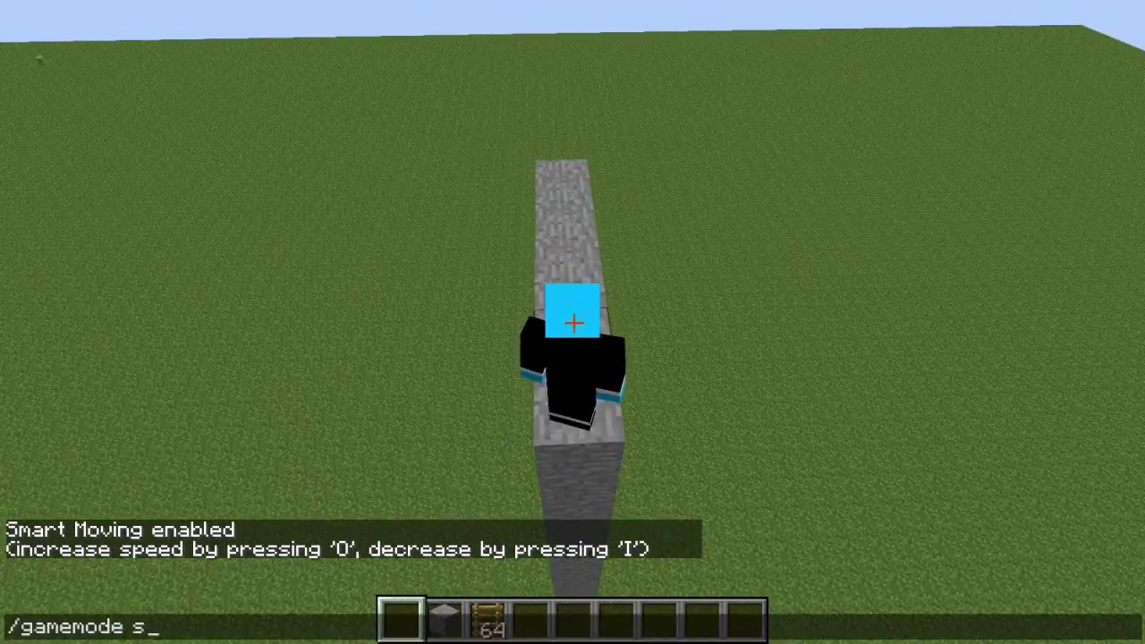
key(Return)
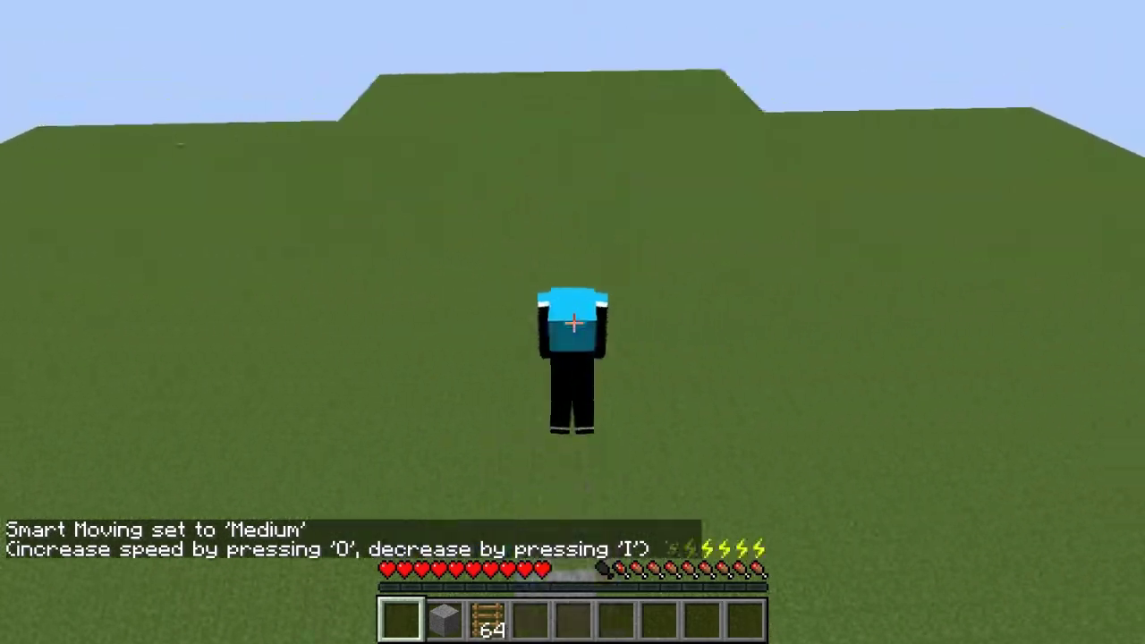
key(w)
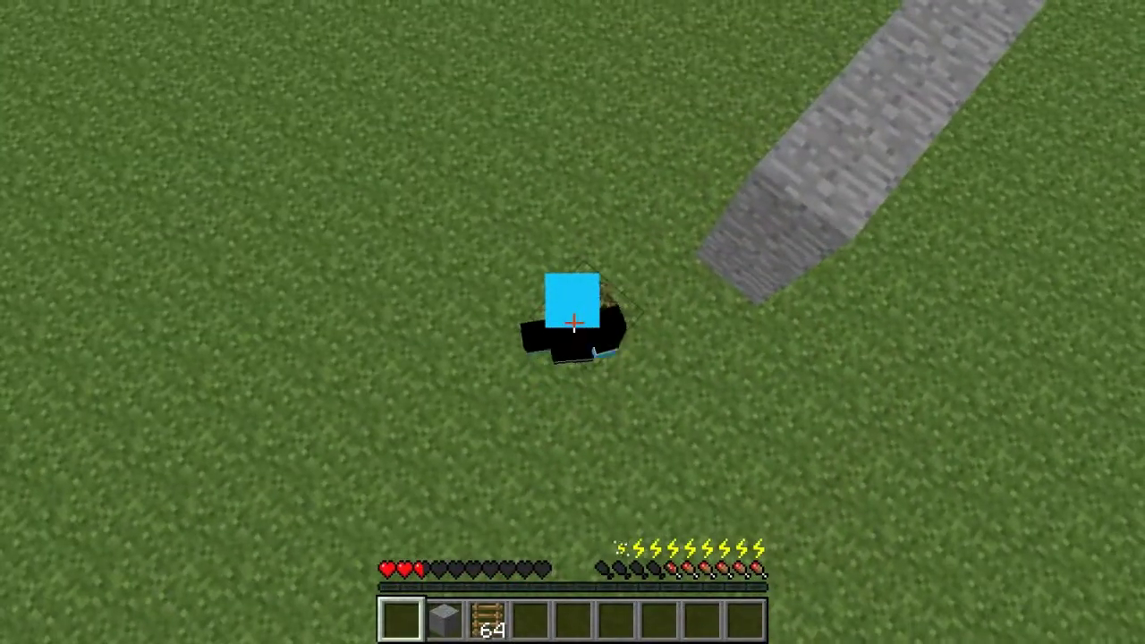
click(572, 322)
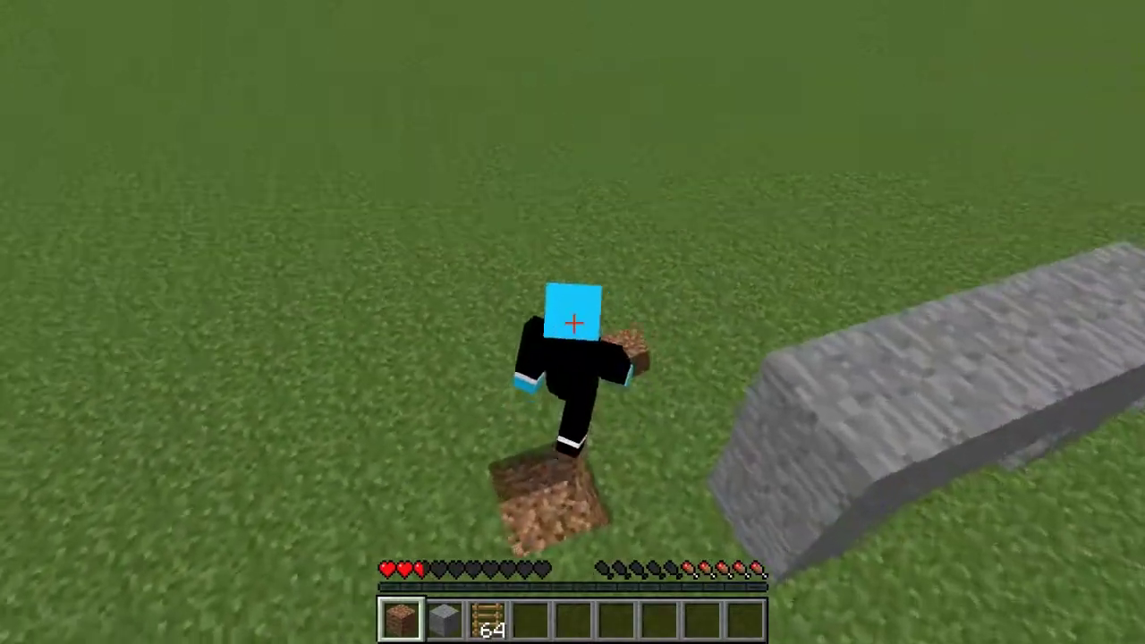